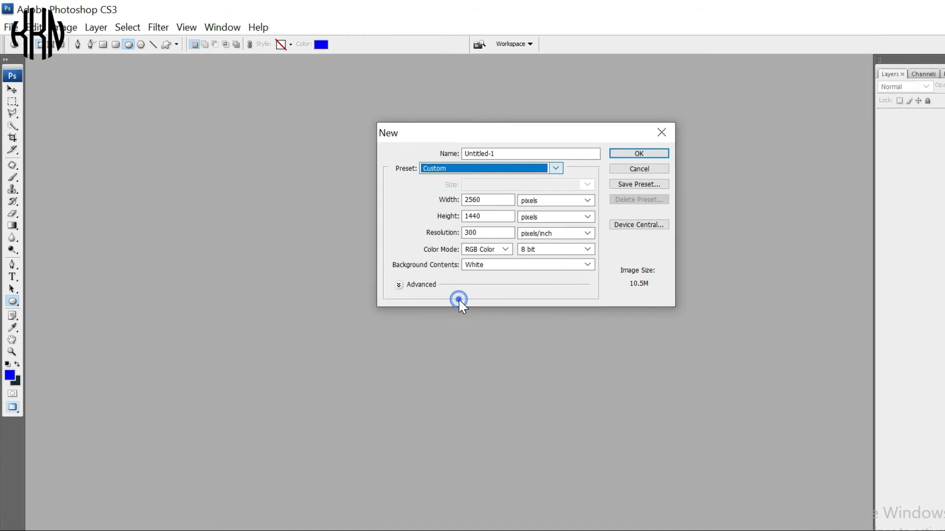
- Create a new document named Logo, 5 by 5 inches at 300 pixels/inch, RGB with a white background
click(550, 207)
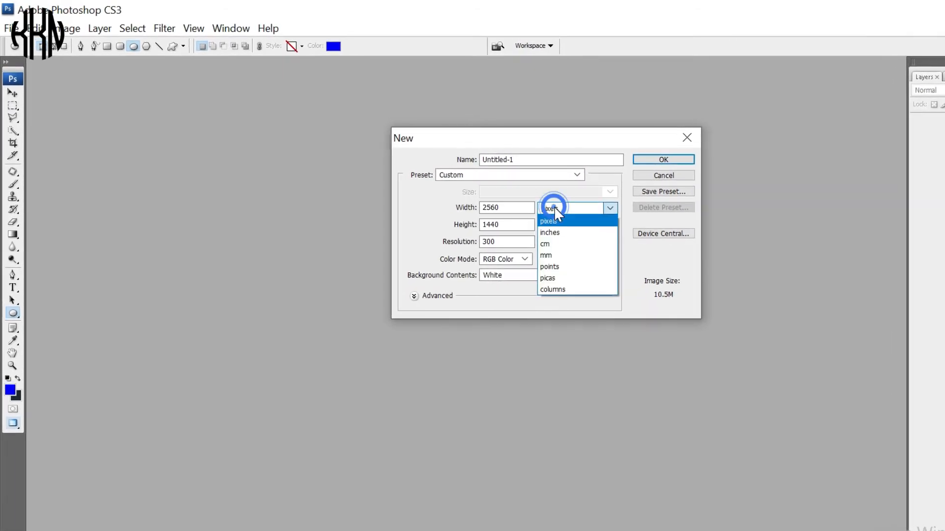
click(556, 225)
double_click(531, 213)
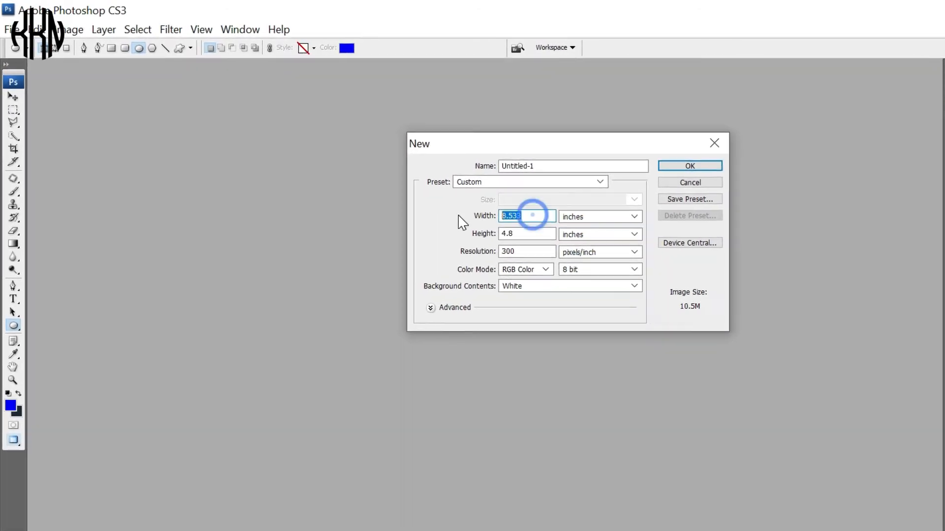
text(5)
double_click(530, 241)
text(5)
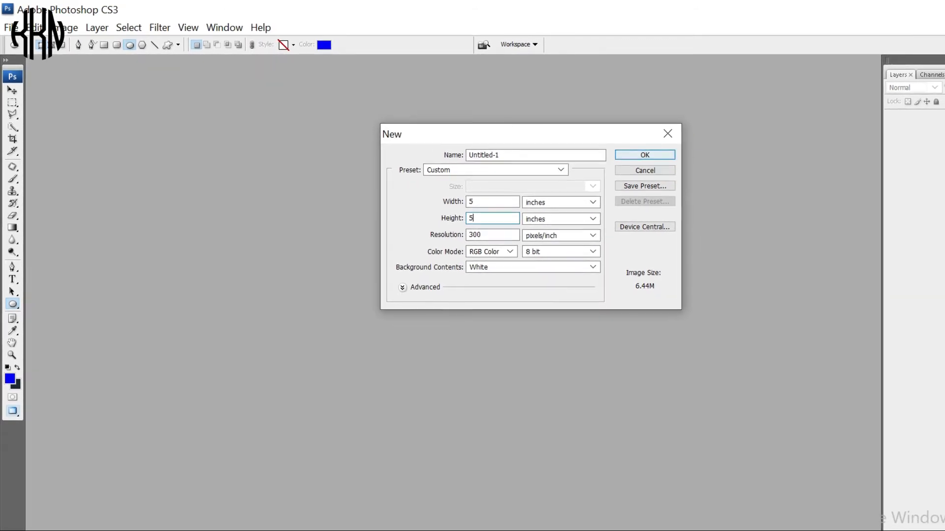
drag(592, 156, 432, 157)
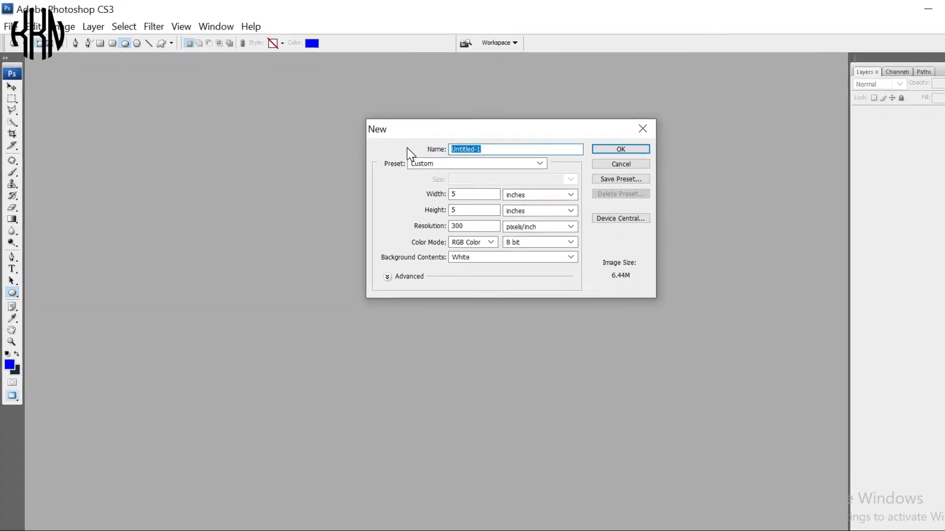
text(Logo)
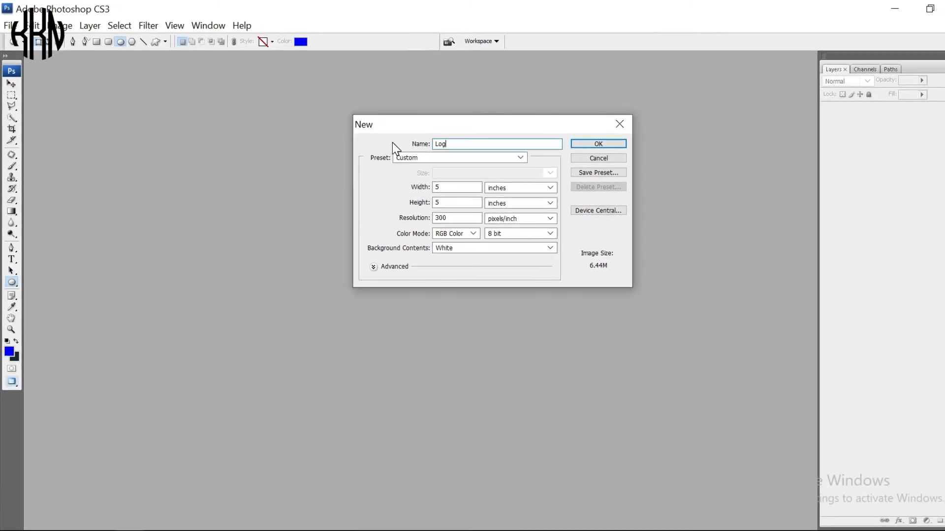
click(582, 142)
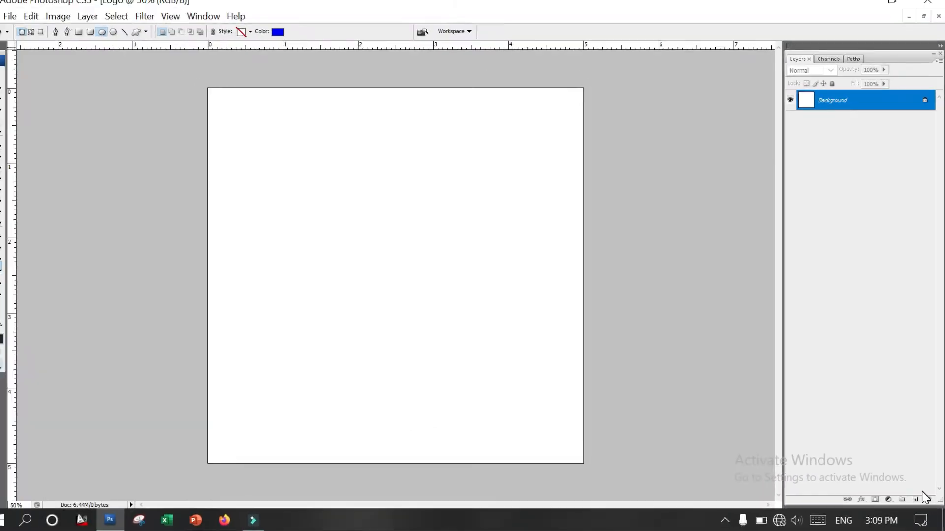
- Add a new layer above the background and set the Ellipse tool's colour to yellow, fff000
click(917, 498)
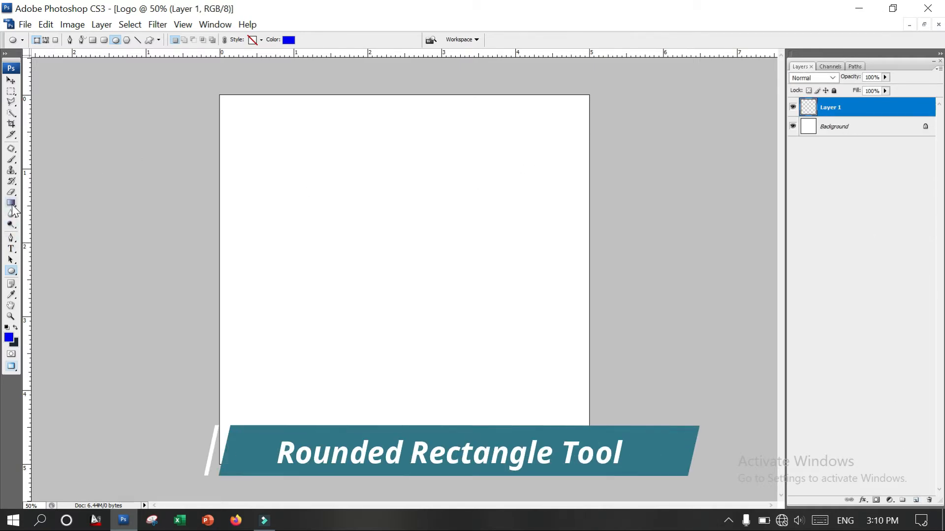
click(116, 41)
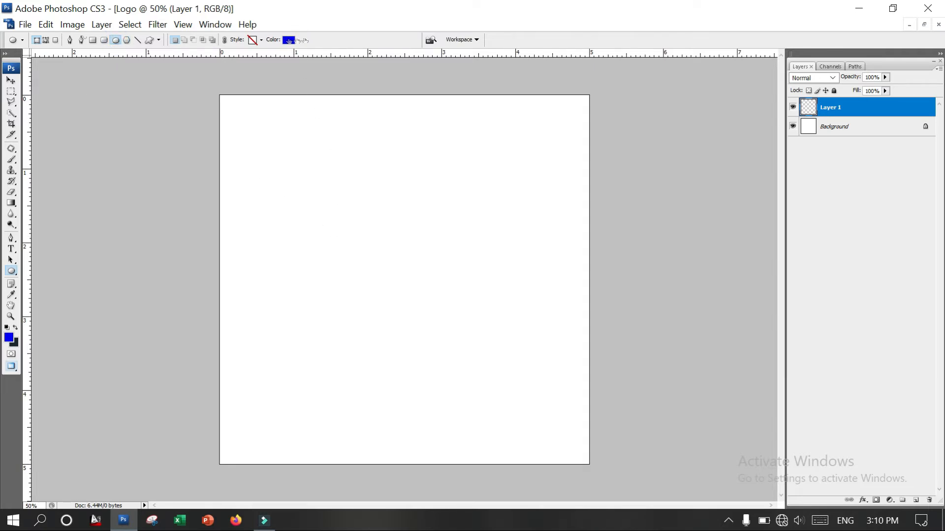
click(289, 40)
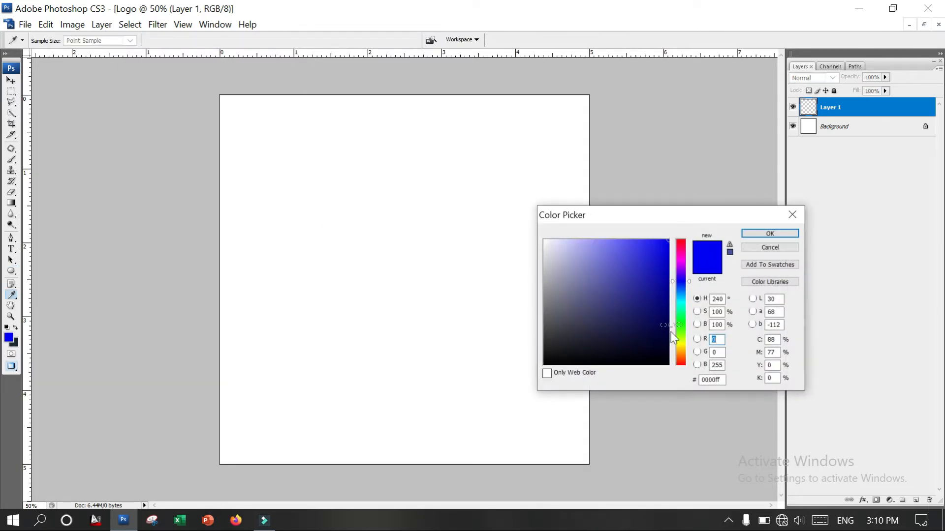
click(679, 346)
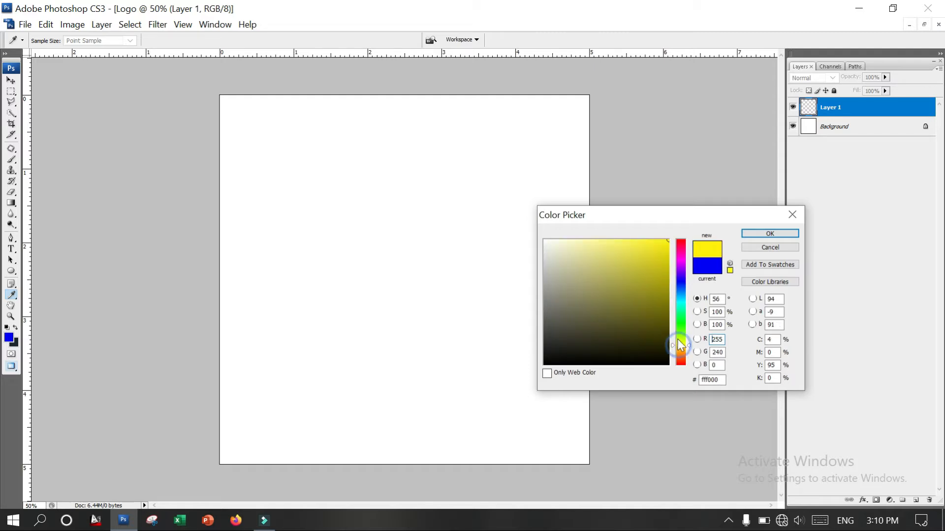
click(769, 234)
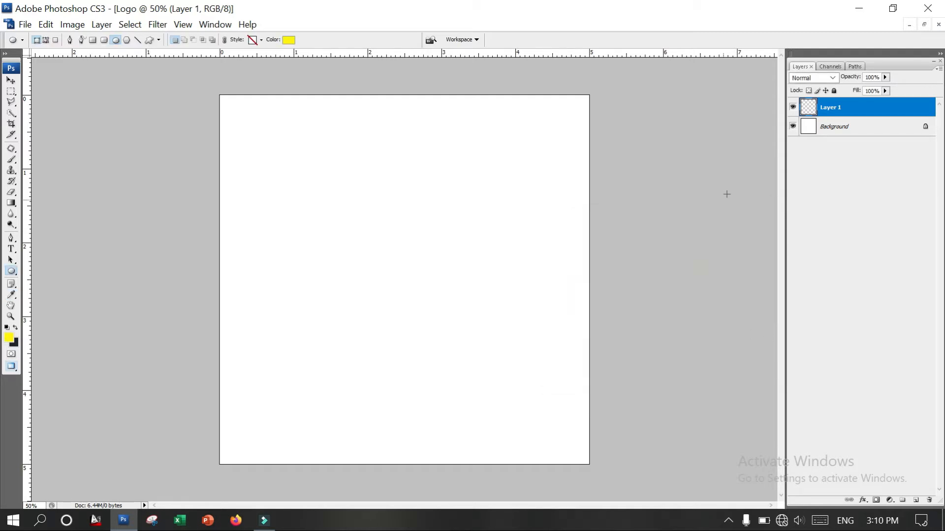
- Draw a yellow circle about 3.1 inches in diameter near the centre of the canvas as a shape layer
drag(398, 274, 497, 428)
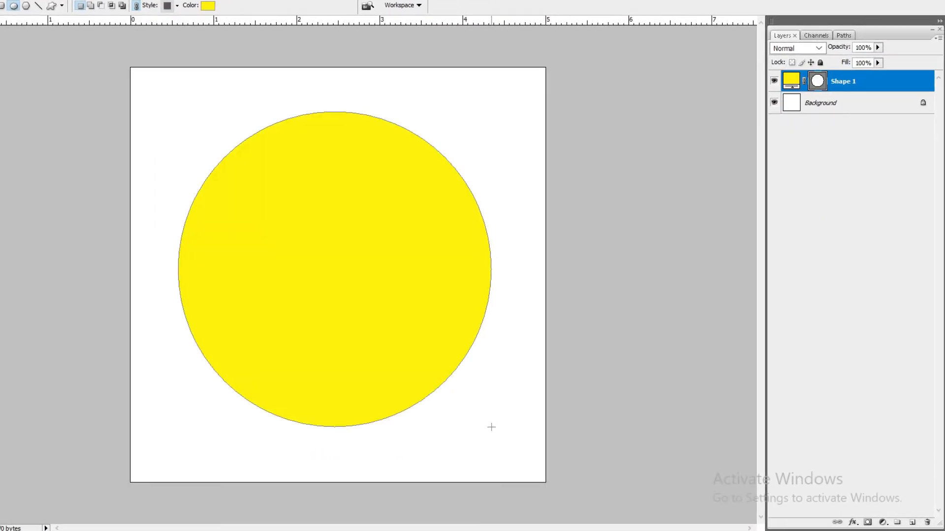
key(ctrl+z)
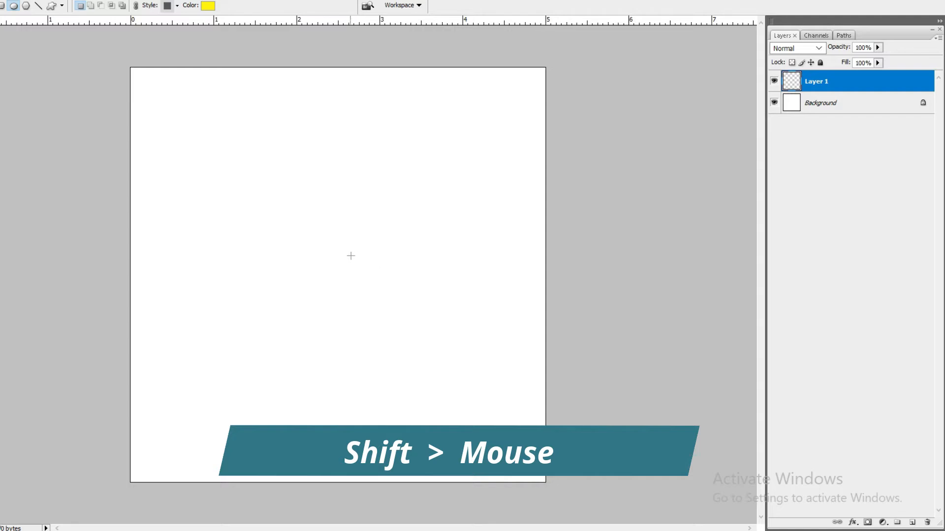
drag(348, 255, 478, 388)
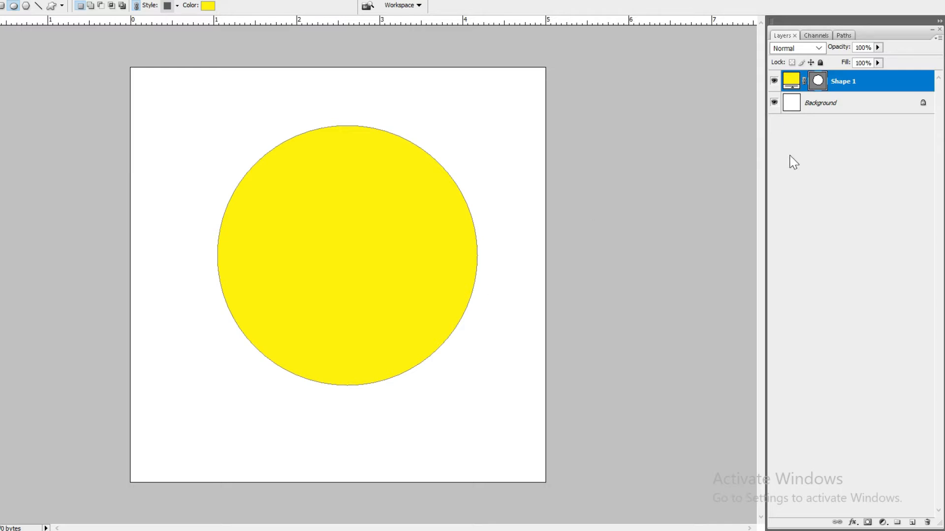
- Duplicate the yellow circle's layer within the Logo document under the name Shape 2
right_click(871, 82)
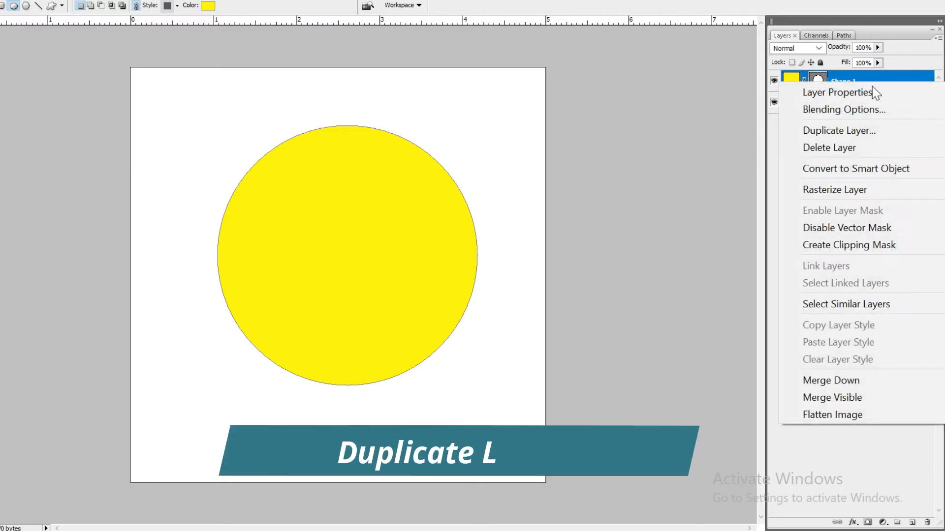
click(873, 130)
double_click(430, 156)
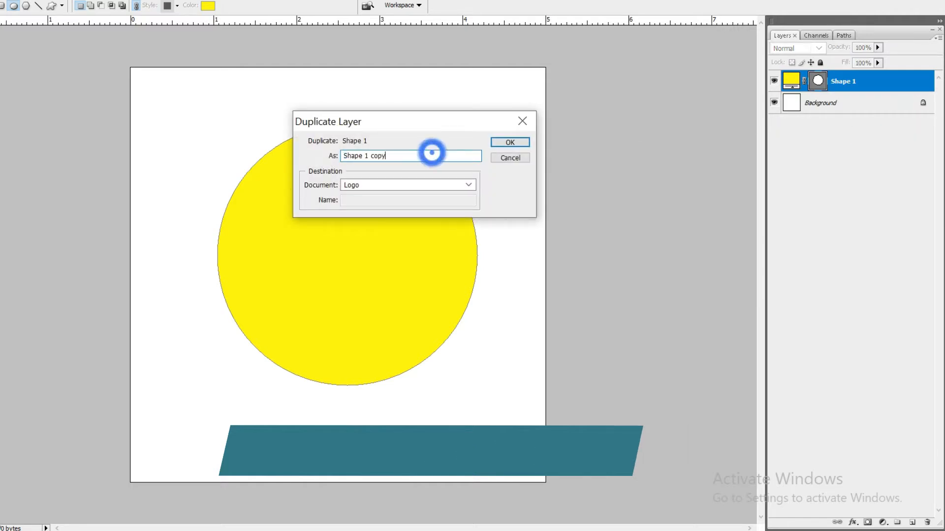
text(2)
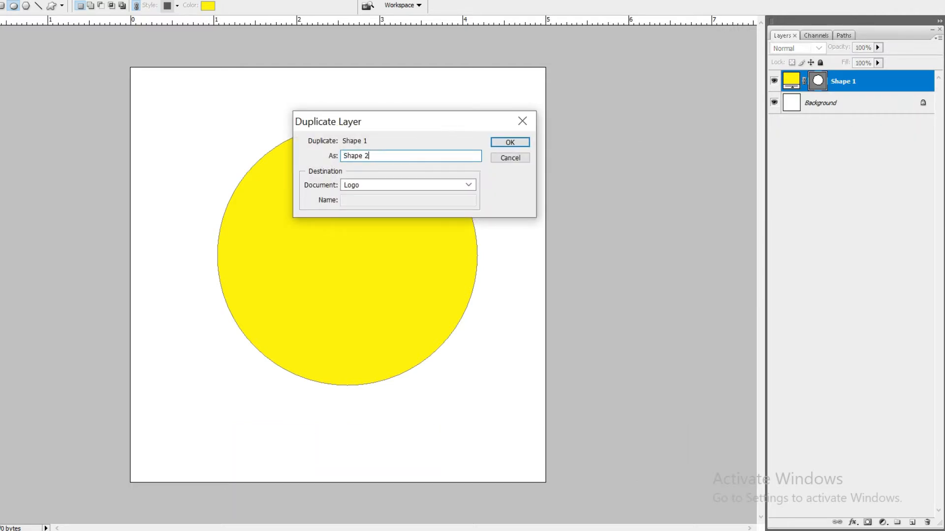
click(519, 143)
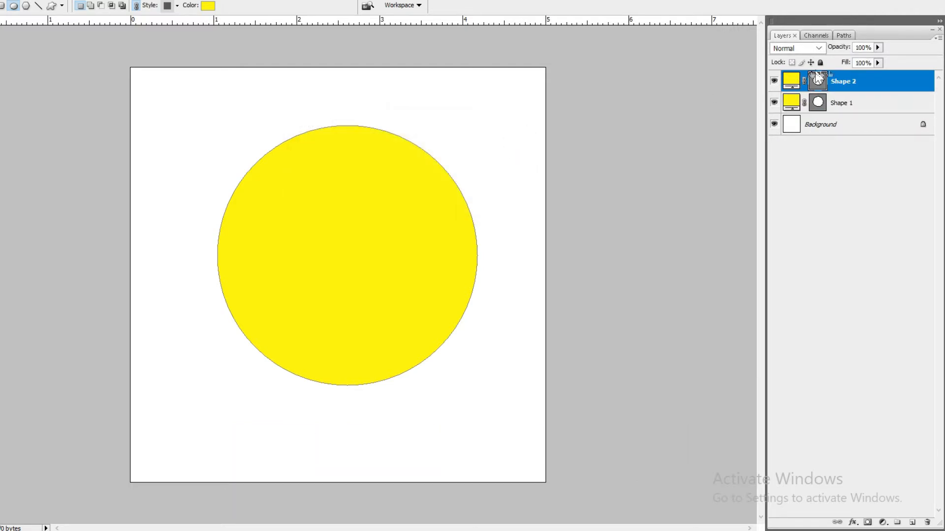
- Change the fill colour of the Shape 2 circle to blue
double_click(792, 80)
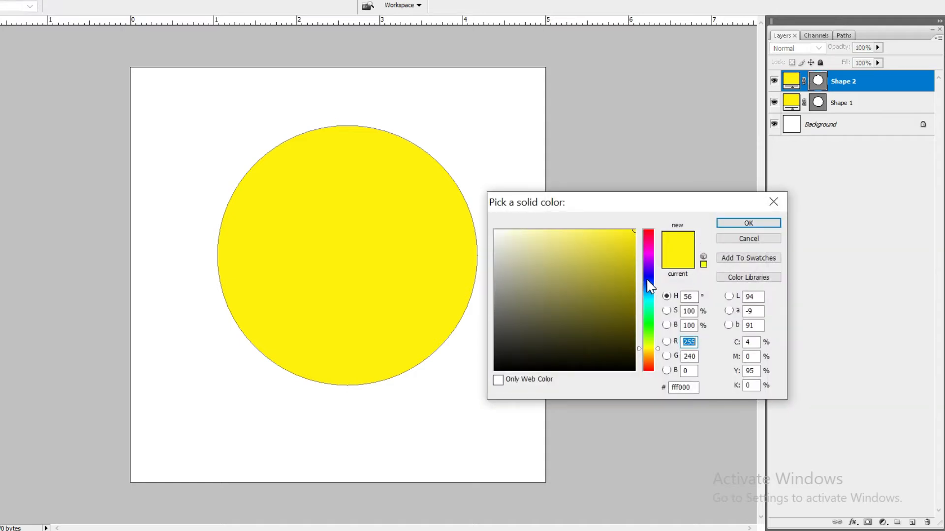
click(649, 280)
click(748, 223)
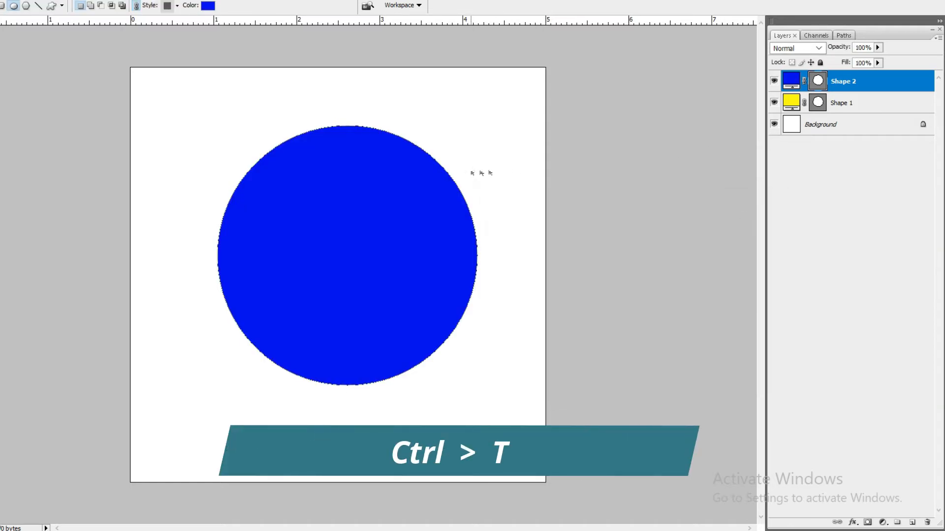
- With Free Transform, scale the blue circle to about 94.4% and align its lower edge with the yellow circle's, leaving a yellow rim above
key(ctrl+t)
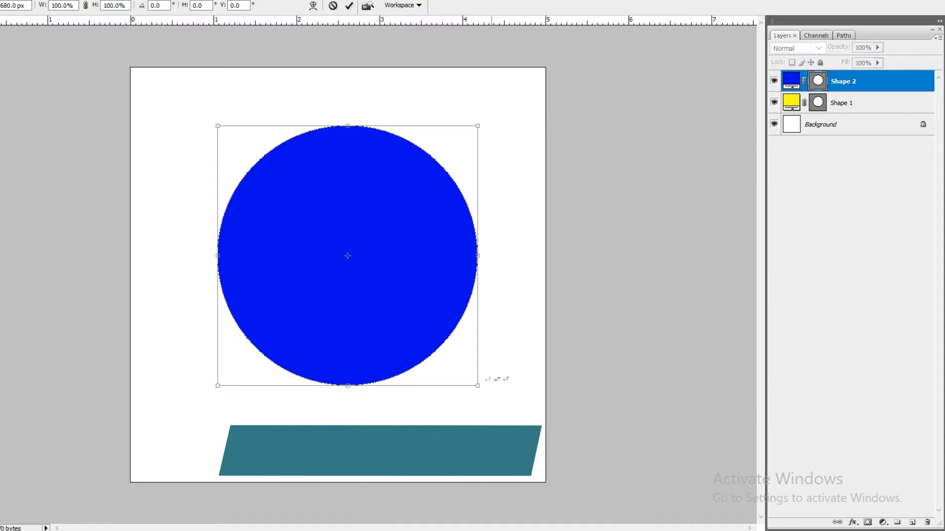
drag(478, 388, 446, 341)
drag(414, 302, 427, 328)
drag(453, 373, 458, 351)
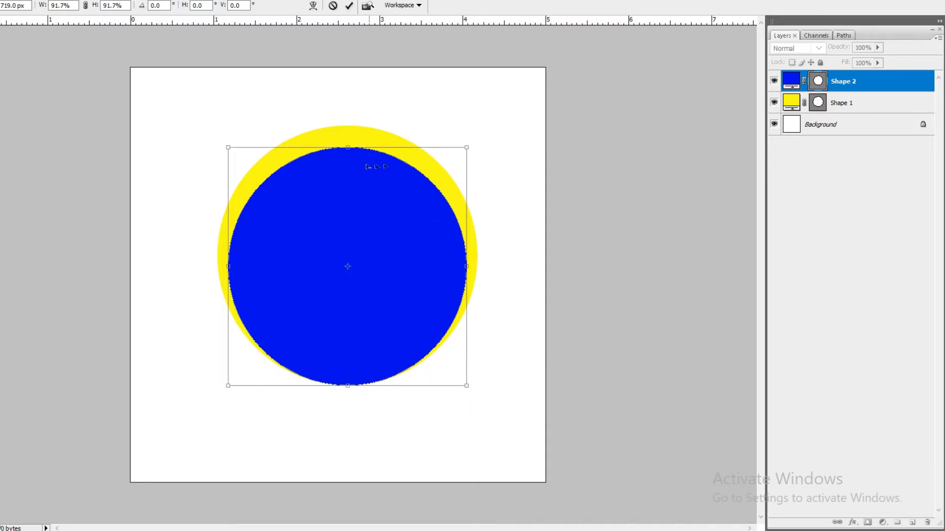
drag(469, 147, 471, 143)
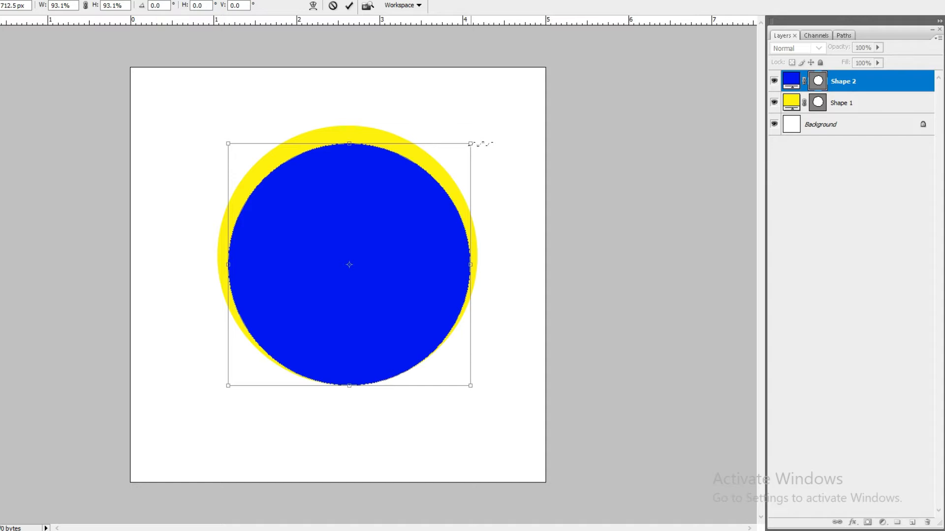
drag(229, 145, 226, 141)
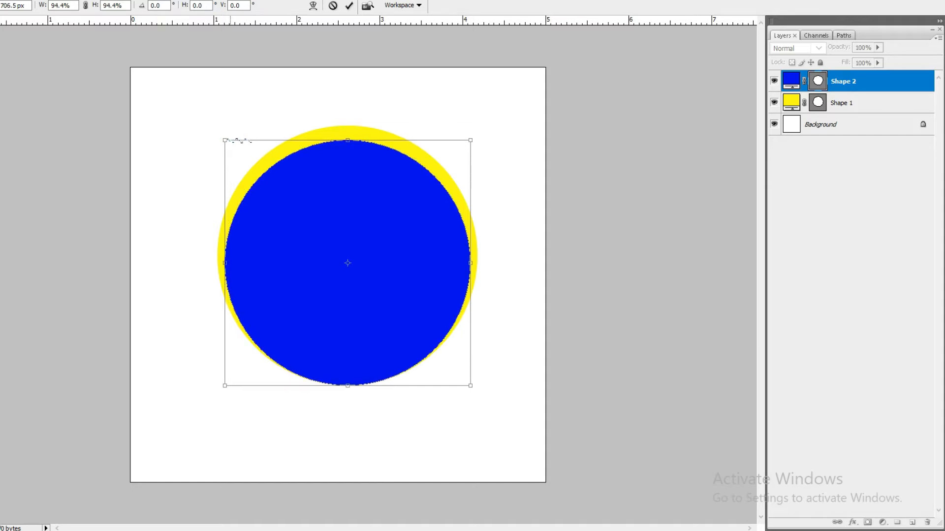
key(Up)
key(Up)
key(Up)
key(Up)
key(Down)
key(Down)
key(Down)
key(Down)
key(Down)
key(Down)
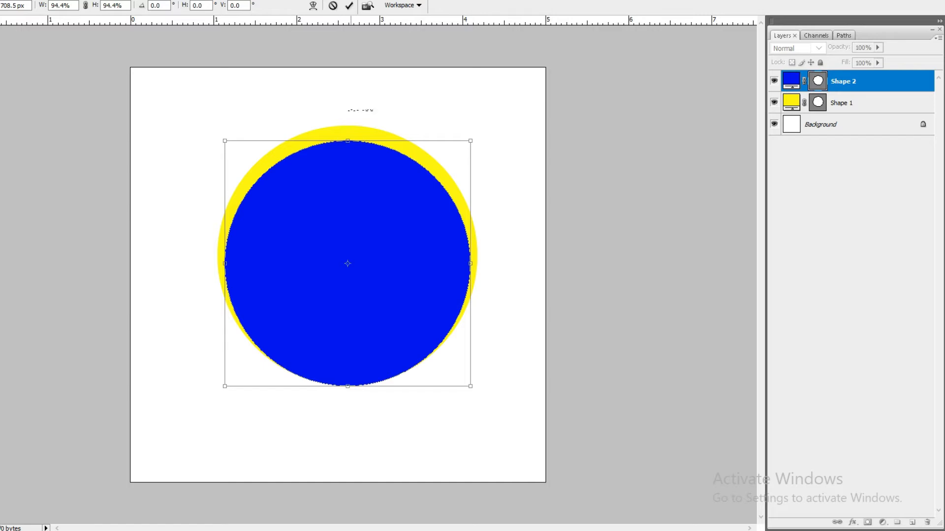
click(350, 5)
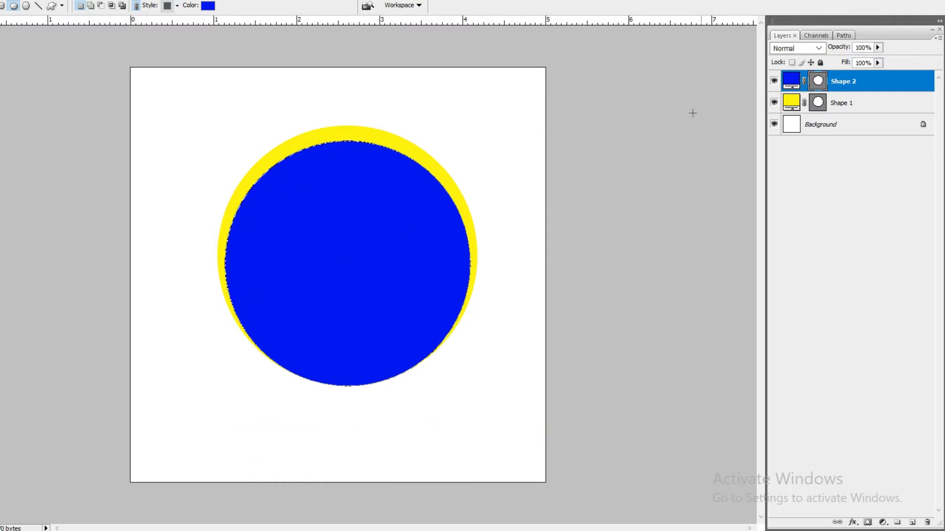
- Rasterize the Shape 1 layer and, with Shape 2 hidden, delete the selected circular area from the yellow circle
click(882, 106)
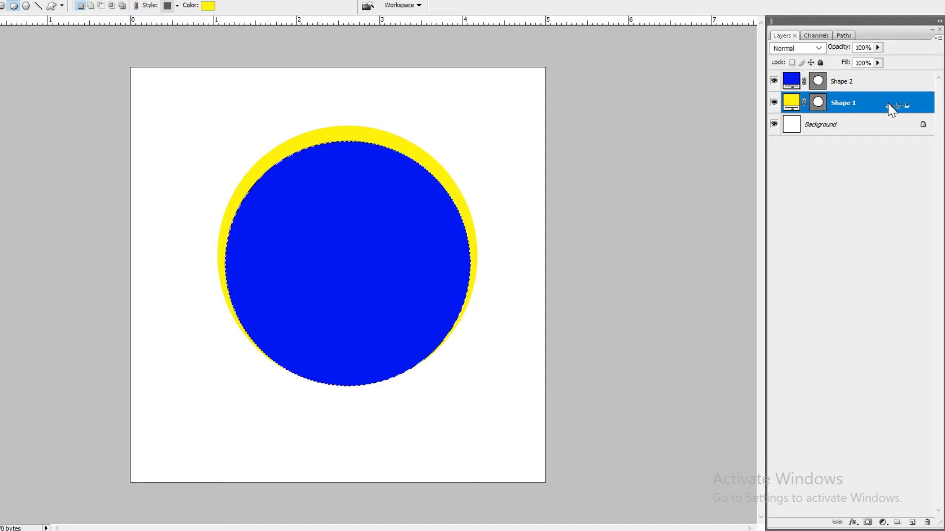
right_click(897, 106)
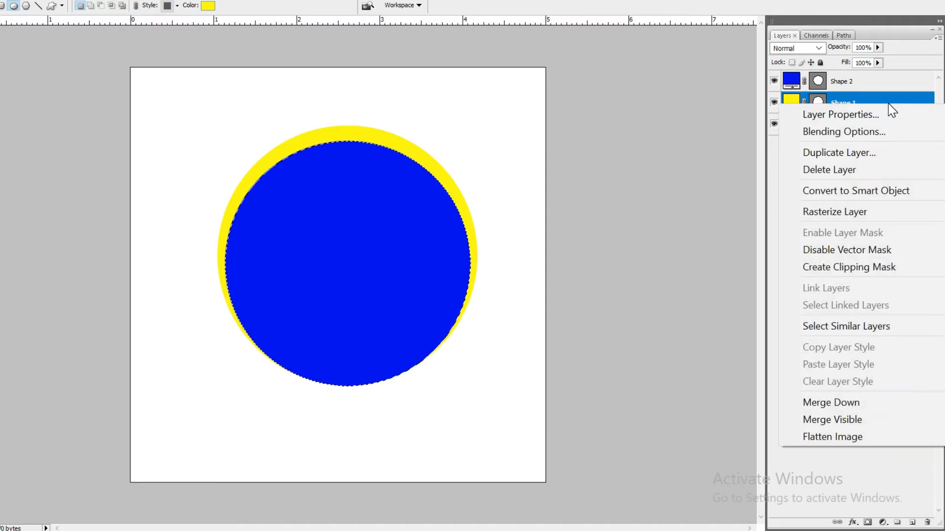
click(883, 210)
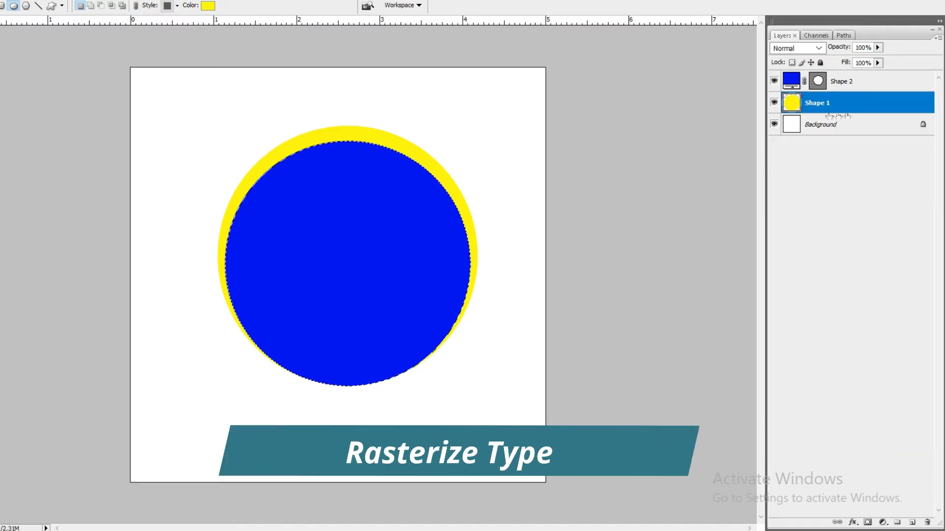
click(775, 80)
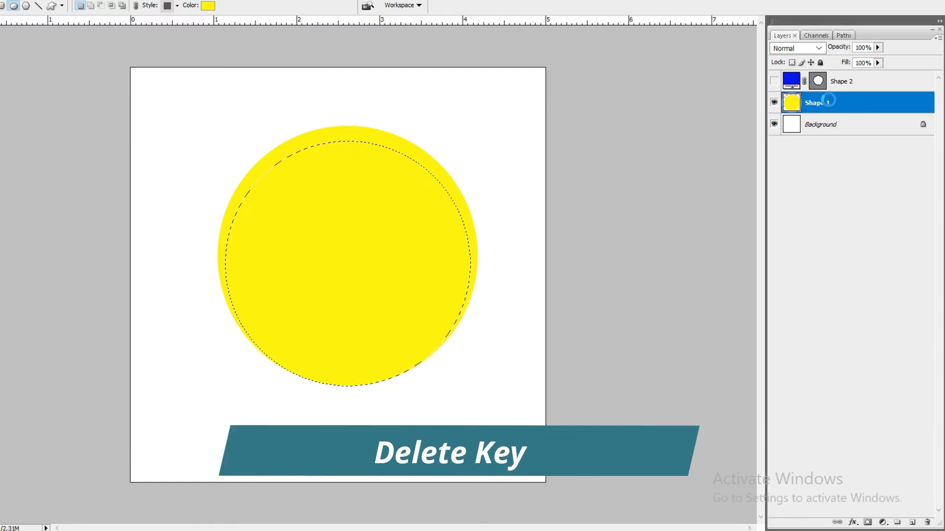
key(Delete)
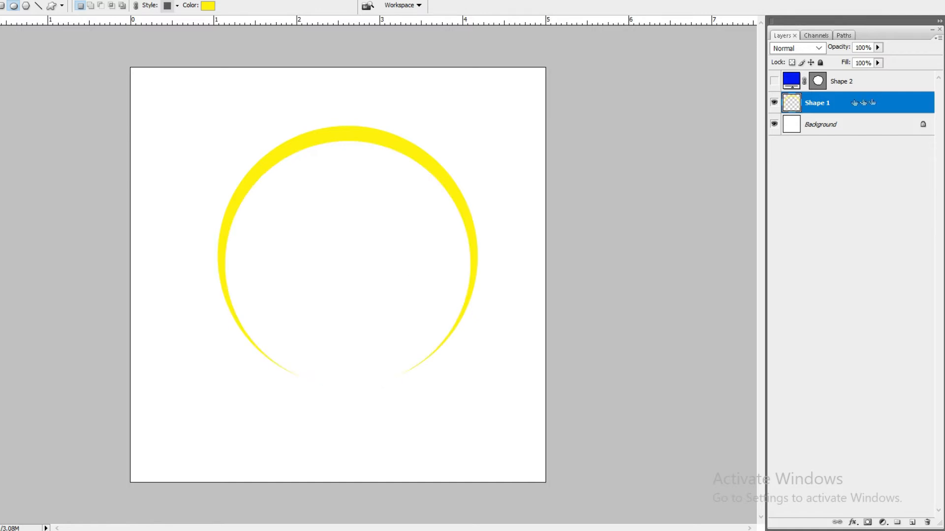
- Rotate the yellow crescent clockwise so its thickest part faces the upper right of the ring
key(ctrl+t)
right_click(465, 154)
click(507, 202)
drag(523, 181, 560, 267)
click(349, 6)
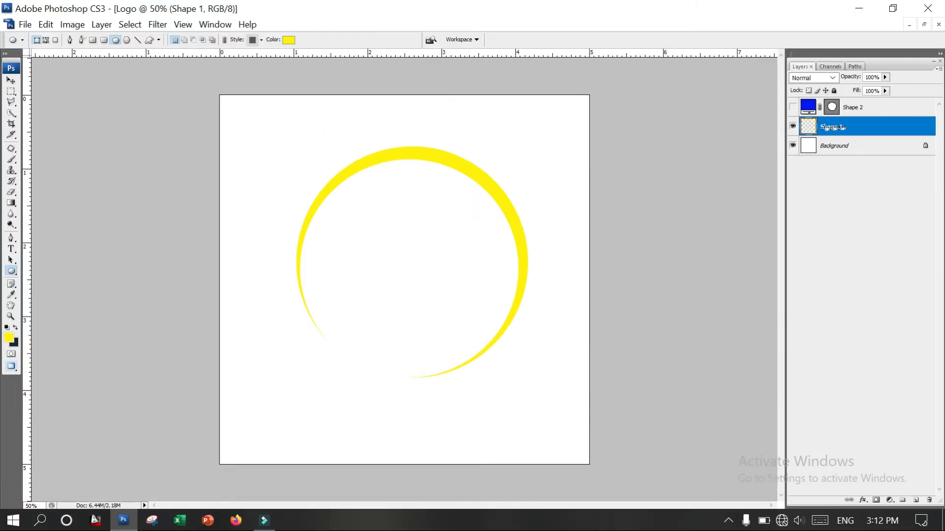
- Add a new layer above Shape 1 and name it Text
click(915, 500)
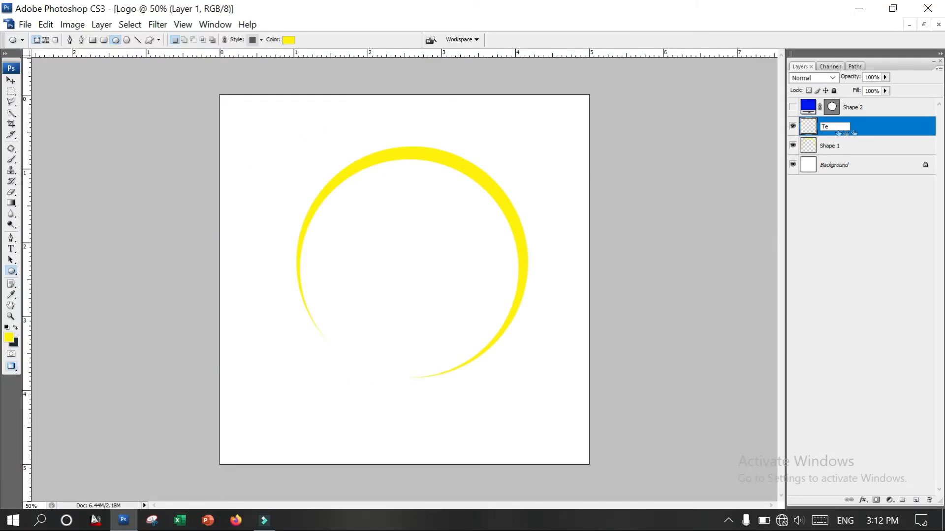
key(Return)
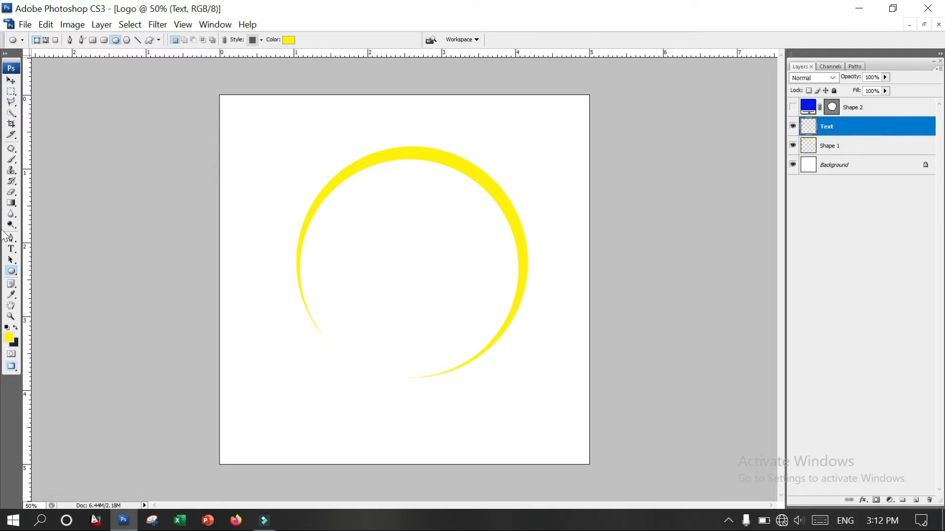
- Add a letter S on the Text layer inside the ring, enlarge it to about 99.59 pt, and select it
click(11, 248)
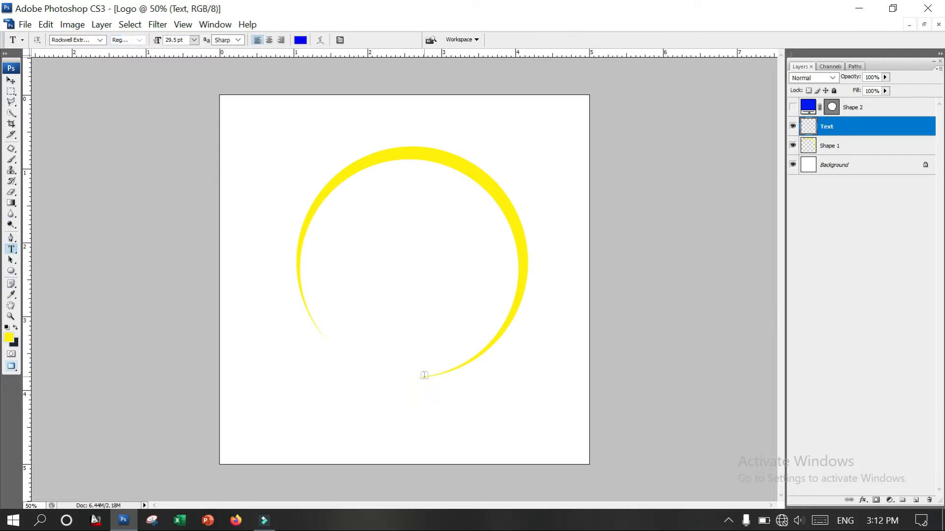
click(345, 342)
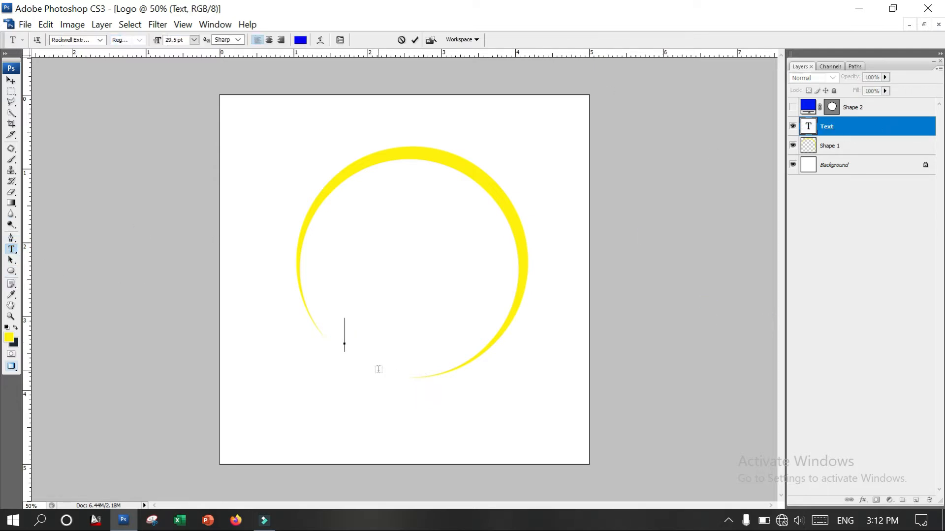
text(S)
key(ctrl)
drag(365, 318, 439, 239)
key(ctrl+a)
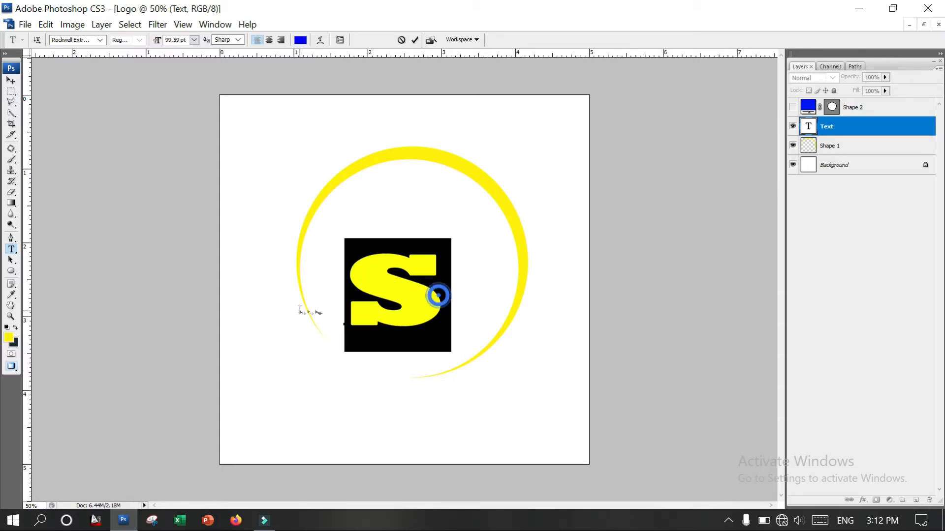
- Set the selected letter S in the Kalam font
click(100, 40)
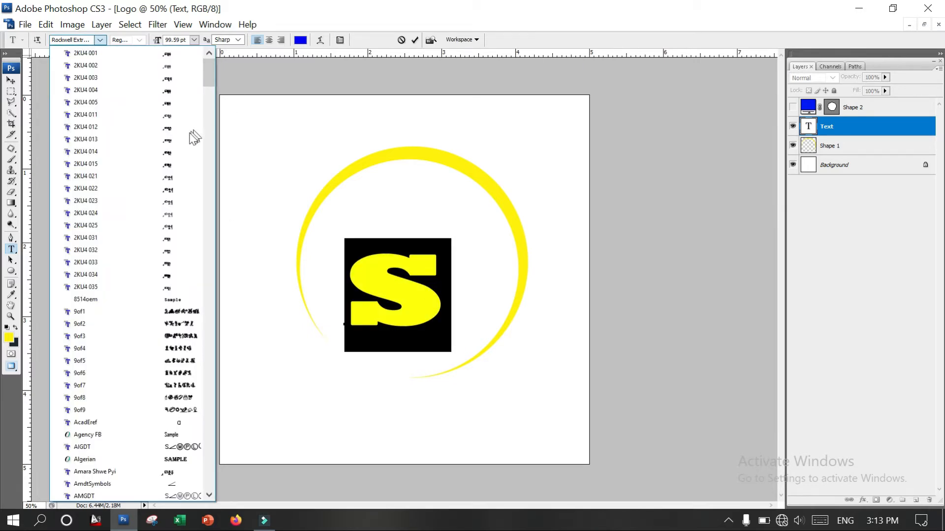
scroll(163, 315, down, 15)
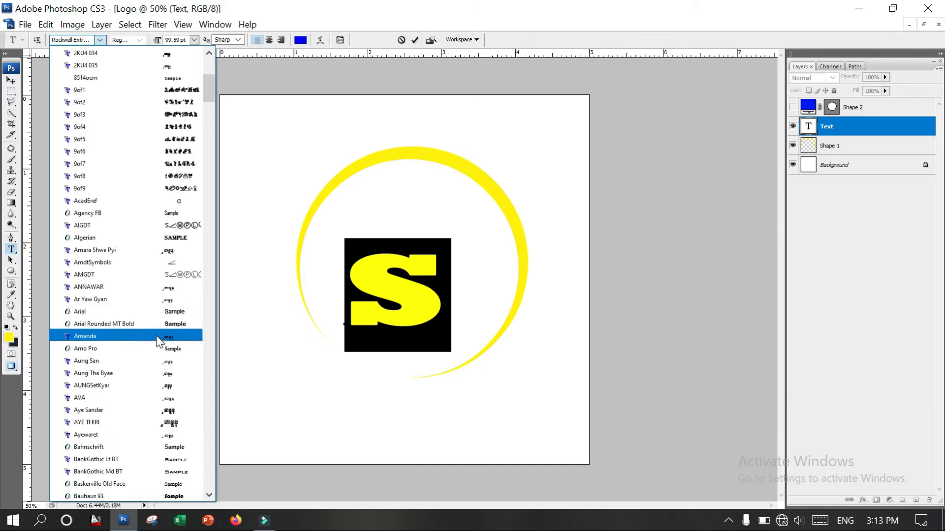
scroll(157, 340, down, 15)
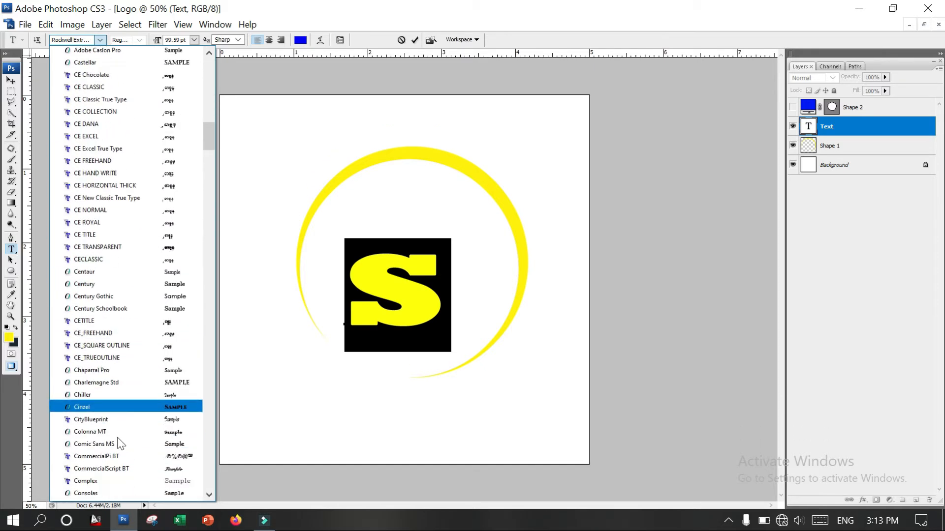
scroll(118, 442, down, 8)
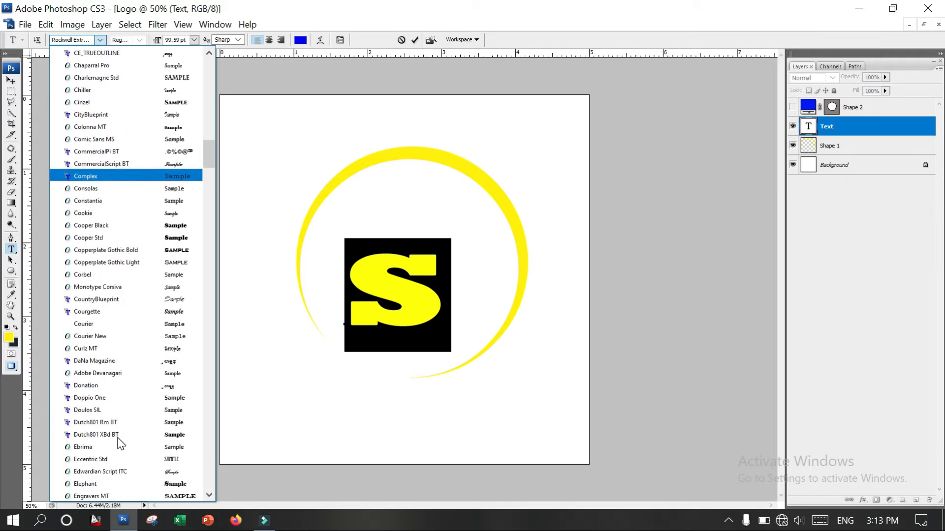
scroll(101, 409, down, 10)
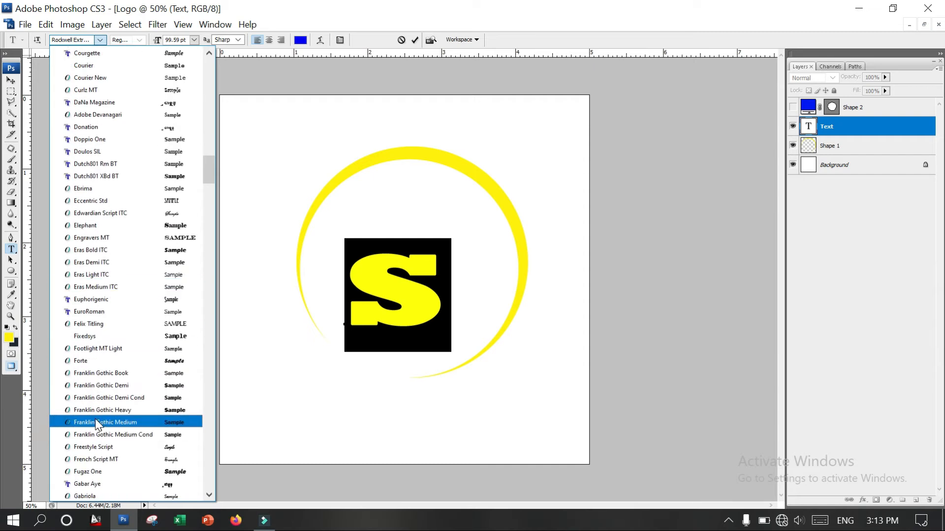
scroll(97, 424, down, 8)
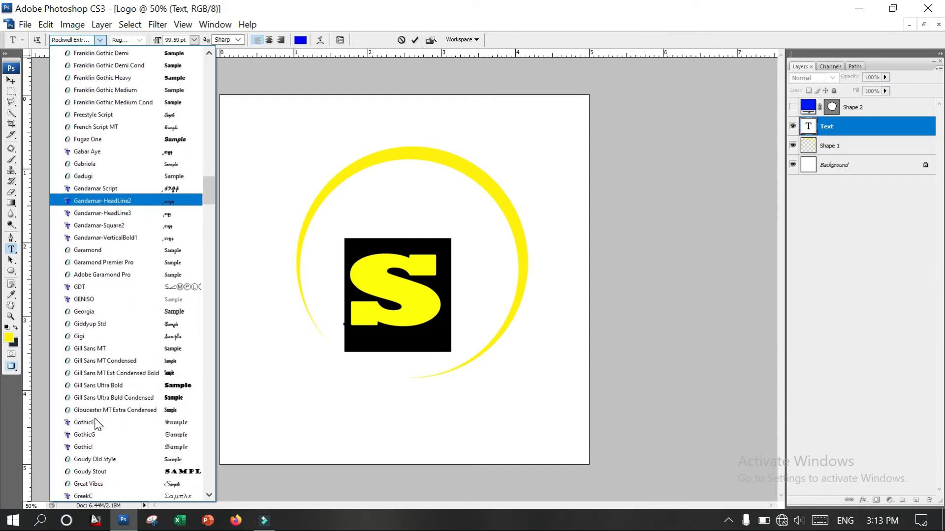
scroll(112, 371, down, 9)
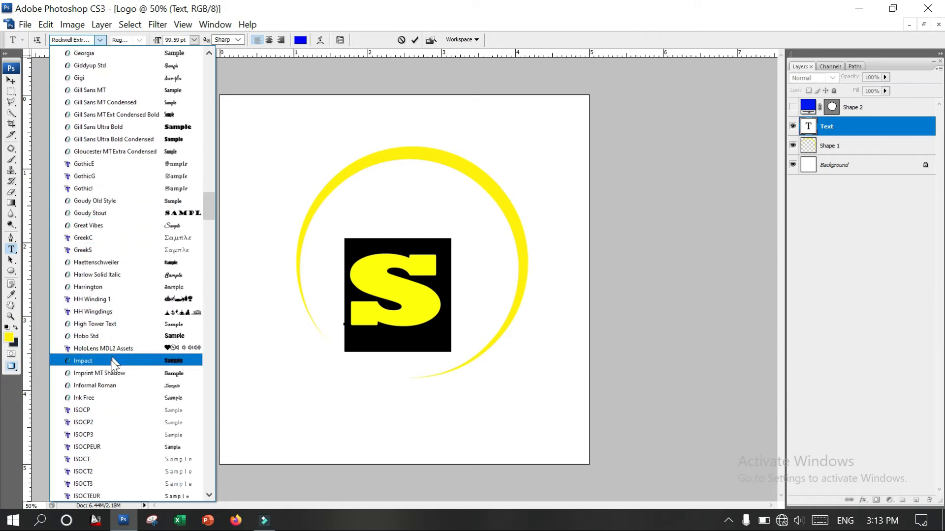
click(101, 434)
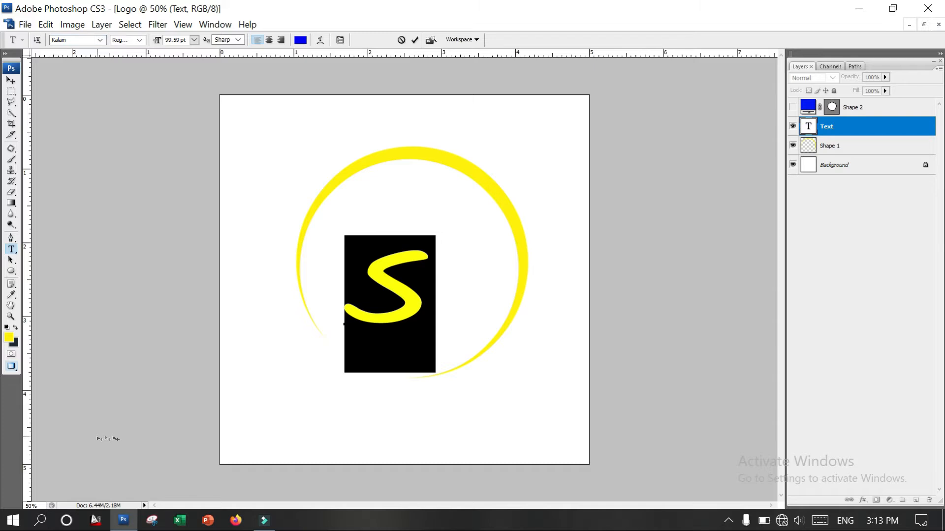
- Change the font of the selected letter S to Yellowtail and deselect the letter
click(100, 40)
scroll(84, 378, down, 20)
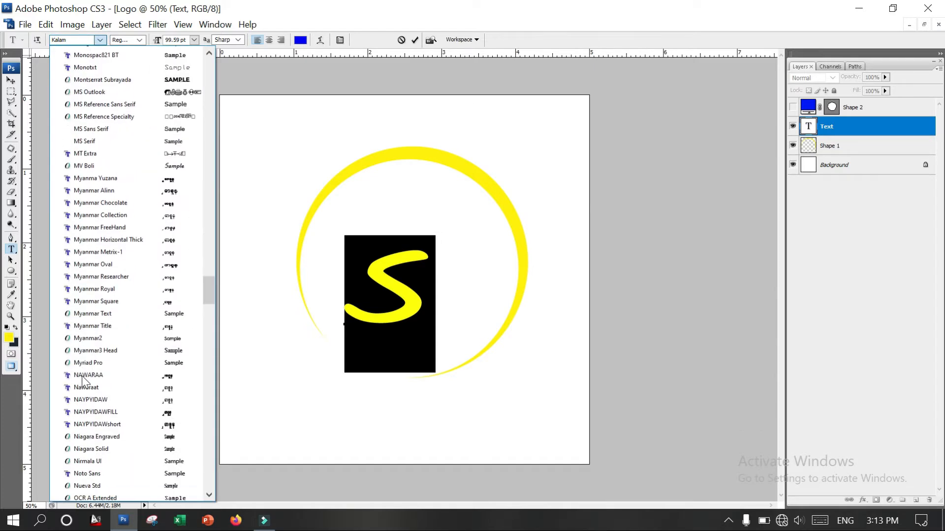
scroll(84, 381, down, 10)
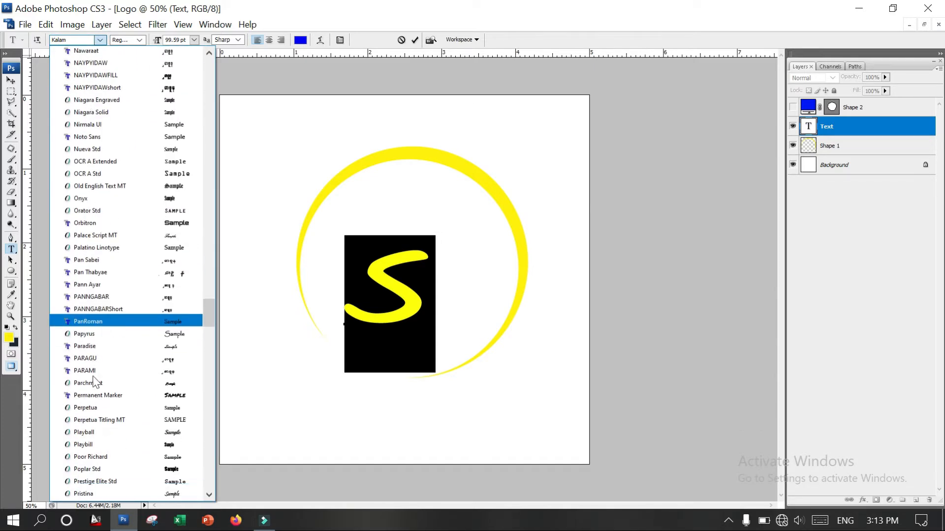
scroll(84, 429, down, 20)
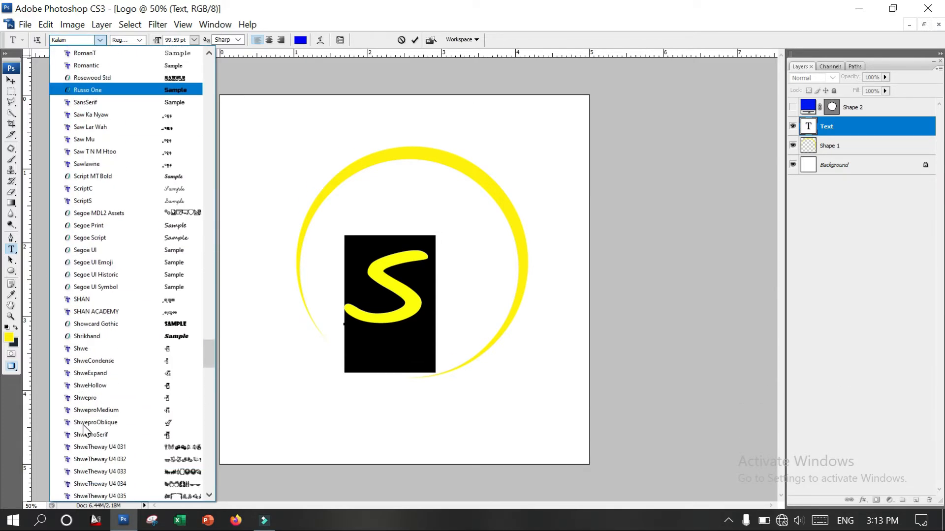
scroll(180, 343, down, 8)
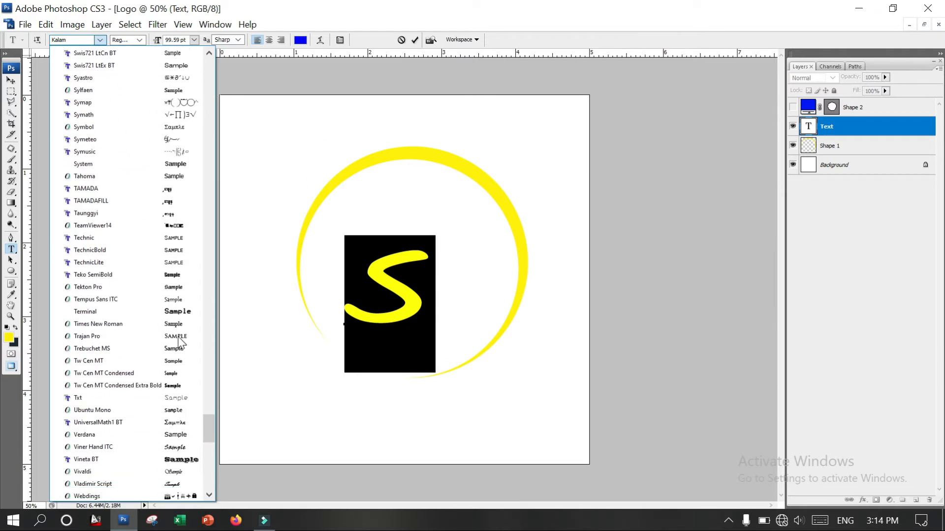
scroll(187, 394, down, 12)
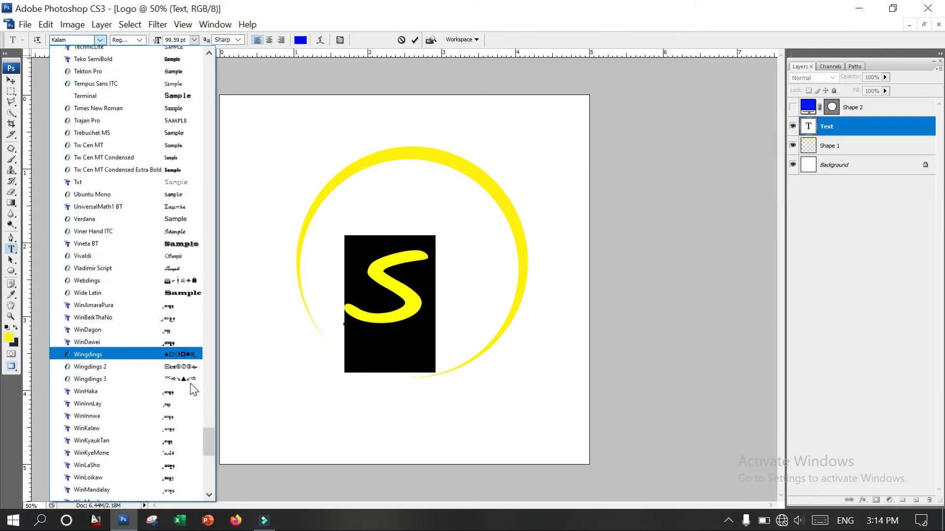
click(175, 423)
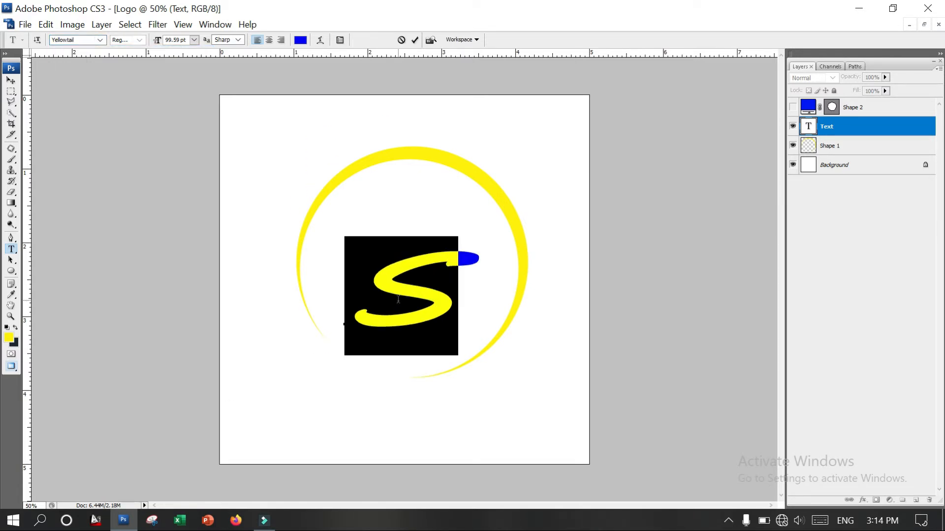
click(455, 307)
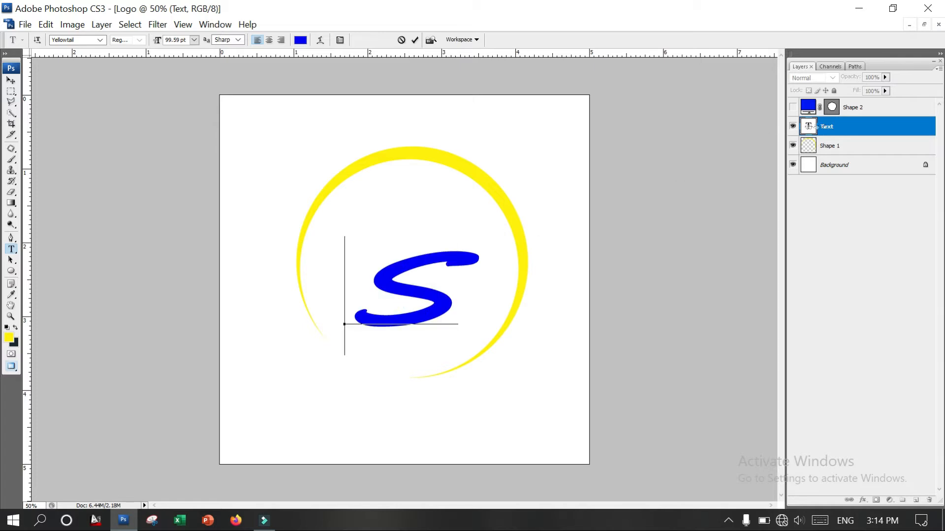
- Apply a Color Overlay style to the Text layer using yellow f6ff00 in Normal mode at 100% opacity
click(885, 126)
double_click(885, 127)
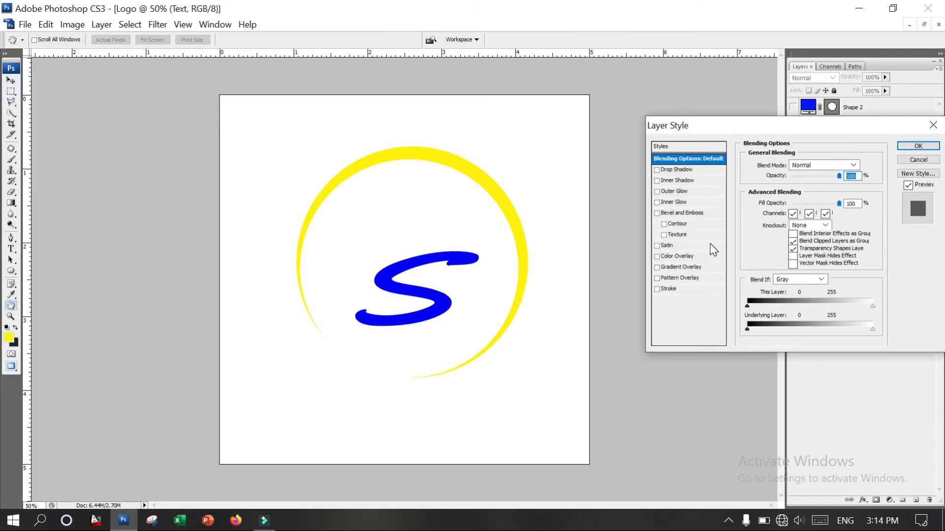
click(701, 256)
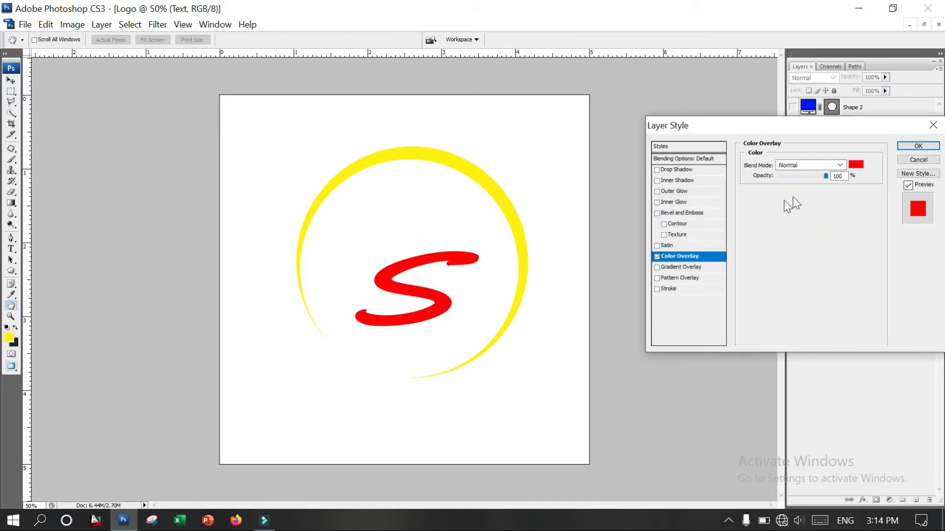
click(855, 164)
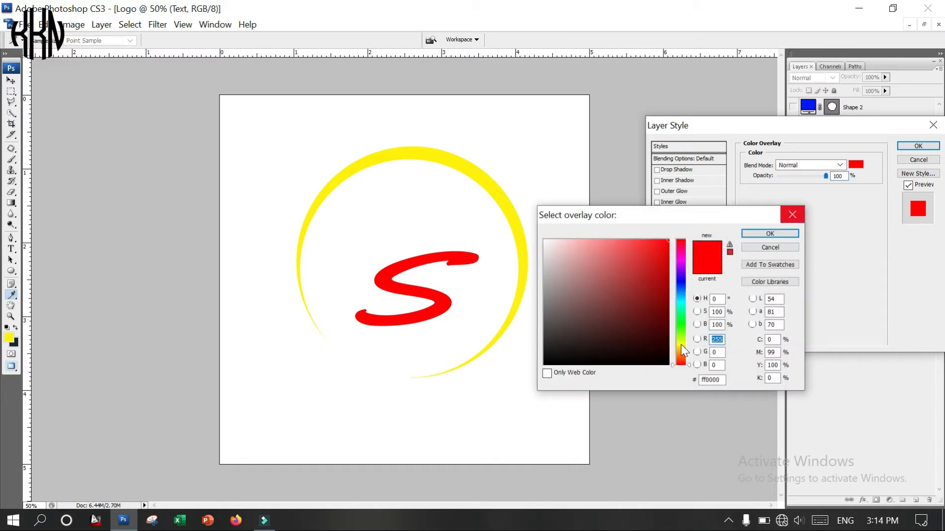
click(681, 343)
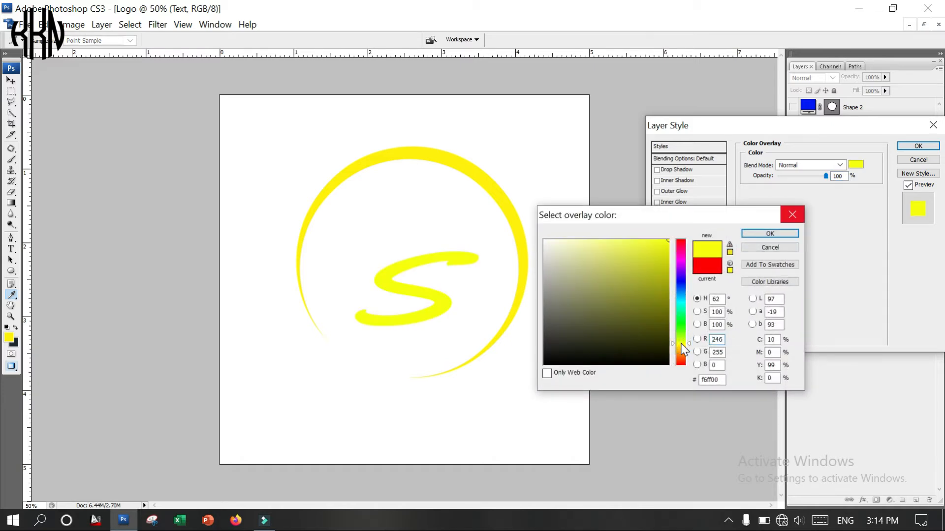
click(786, 233)
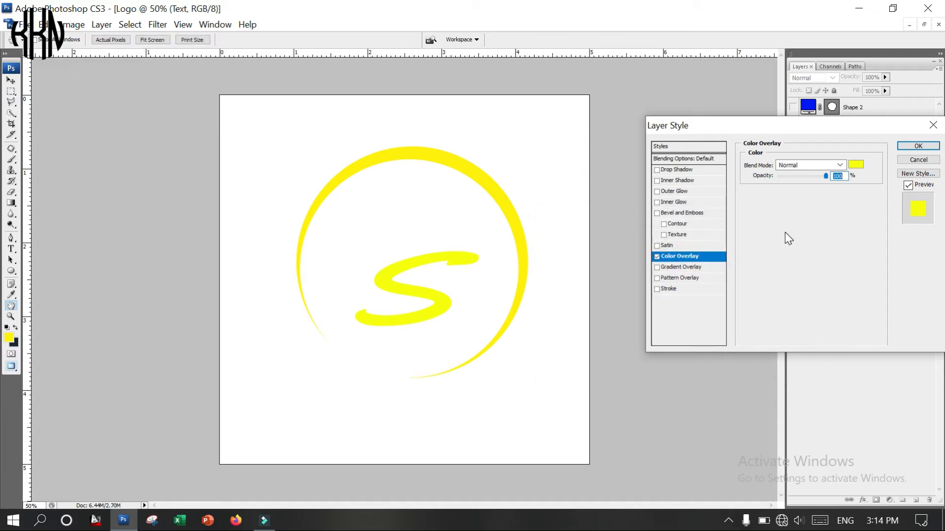
click(915, 146)
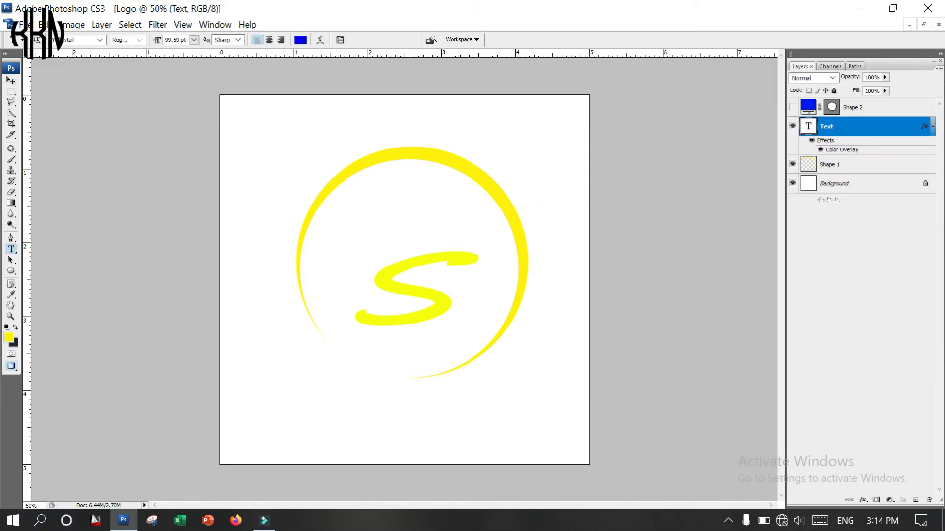
- Duplicate the Text layer as Text copy and move the copied S up and to the left inside the ring
right_click(866, 127)
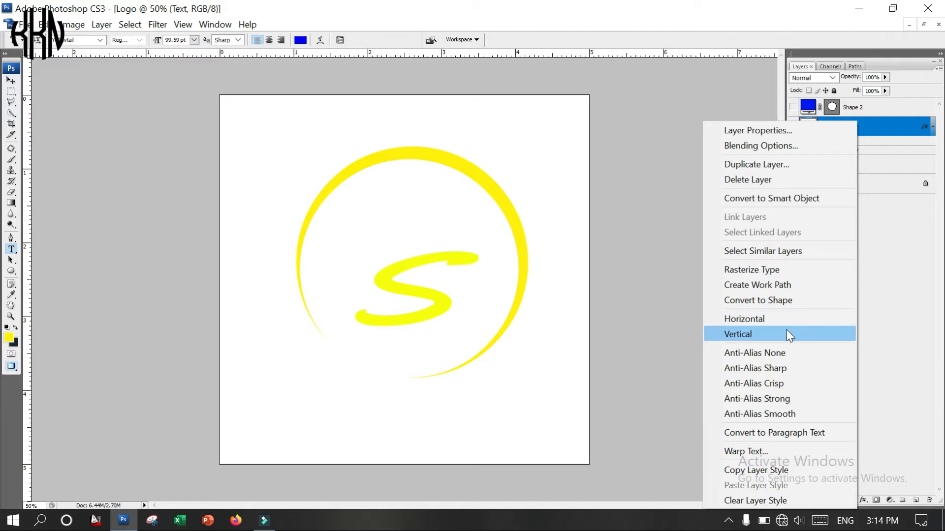
click(769, 165)
click(561, 163)
key(ctrl+t)
drag(453, 268, 396, 224)
click(415, 39)
- Free-transform the original S, scaling it to about 115.7%, rotating it about 26.8°, and moving it into the ring's lower part
ctrl+click(445, 301)
key(ctrl+t)
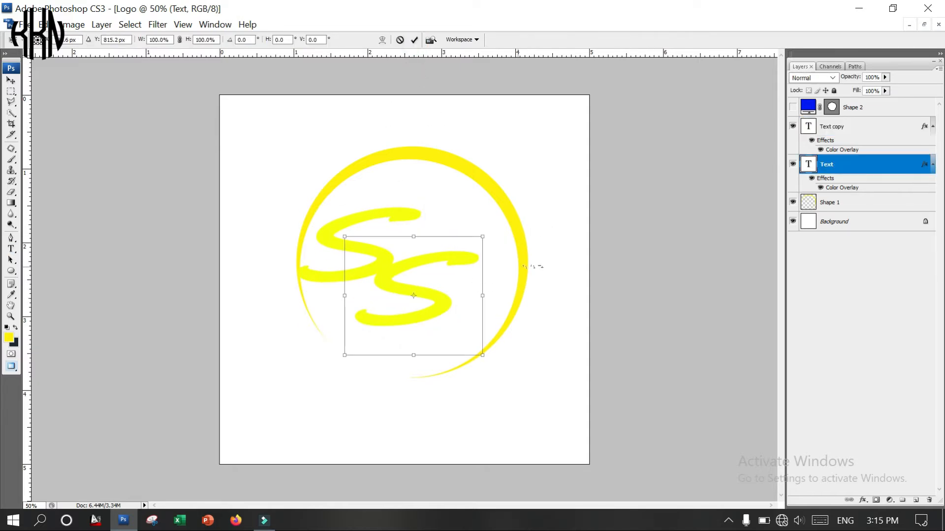
right_click(455, 278)
click(483, 319)
drag(505, 260, 534, 264)
drag(518, 297, 466, 331)
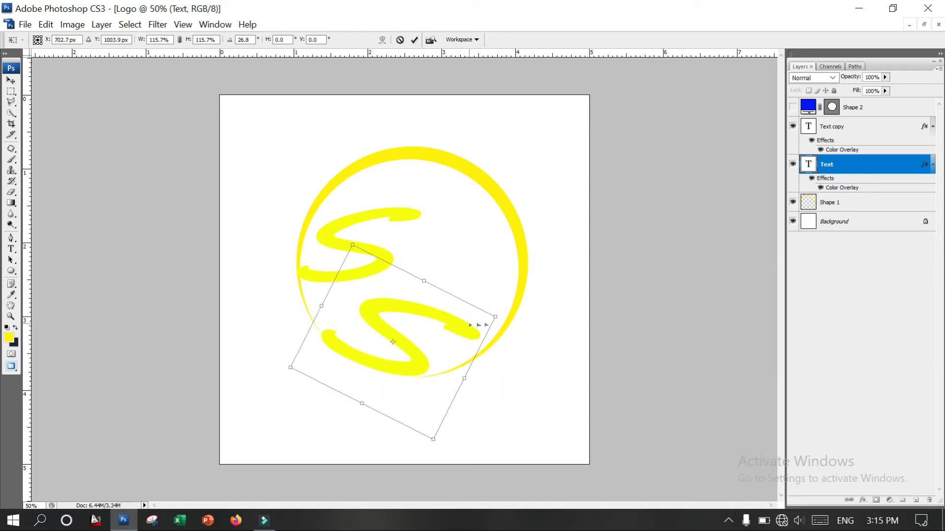
- Rotate the original S further to about 31.4° and nudge it slightly upward
right_click(482, 325)
click(569, 169)
drag(522, 340, 539, 352)
key(Up)
key(Up)
key(Up)
key(Up)
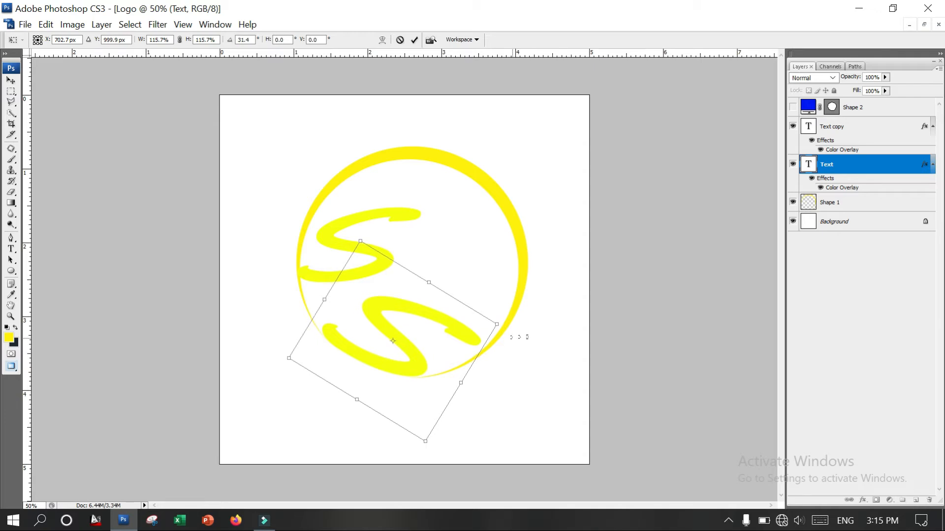
- Stretch the original S to about 167.2% in height and rotate it to about 33.2°
mouse_move(438, 284)
mouse_down()
mouse_move(451, 248)
mouse_move(453, 280)
mouse_up()
right_click(431, 318)
click(501, 154)
right_click(496, 298)
click(512, 338)
drag(534, 306, 542, 308)
drag(484, 321, 482, 319)
right_click(437, 281)
click(471, 309)
drag(449, 260, 477, 248)
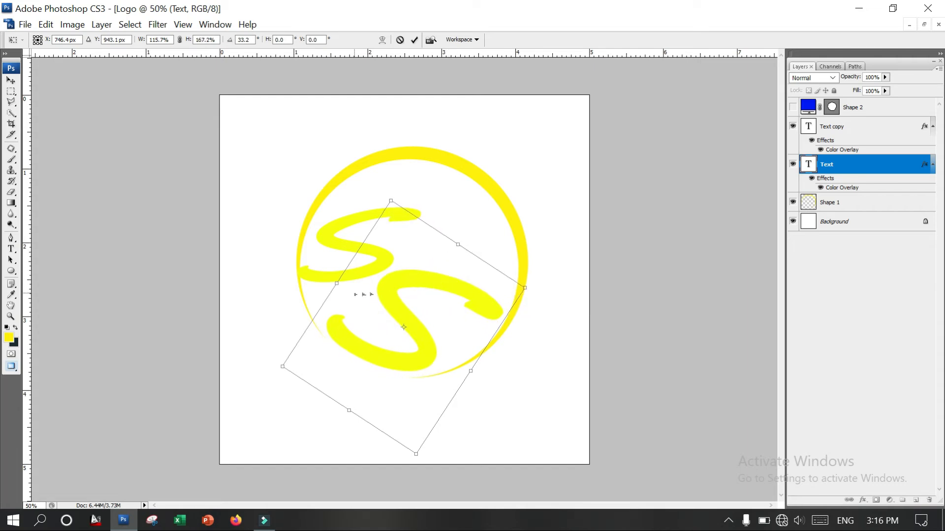
- Rotate the original S to about 34.7°, nudge it to meet the ring's lower edge, and apply the transform
drag(389, 308, 394, 312)
right_click(403, 328)
click(538, 179)
drag(561, 239, 569, 244)
key(Down)
key(Down)
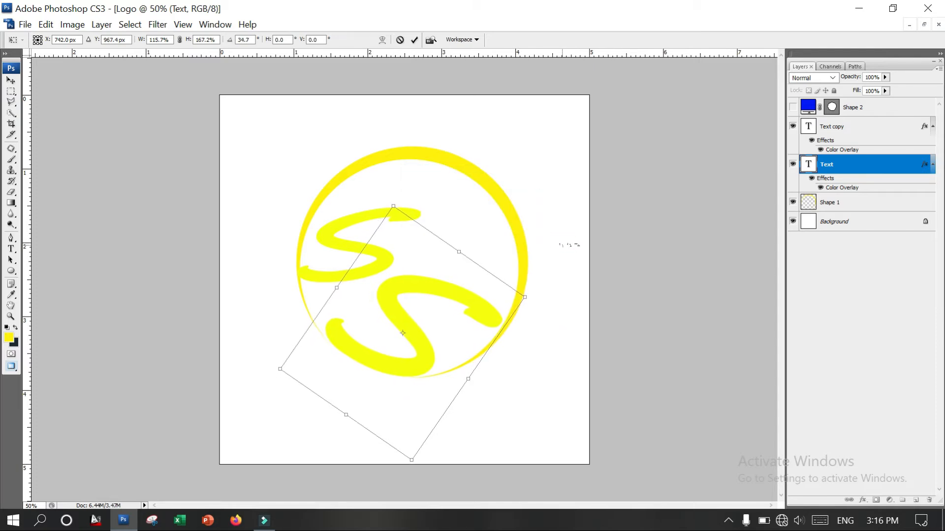
key(Left)
key(Left)
key(Up)
key(Up)
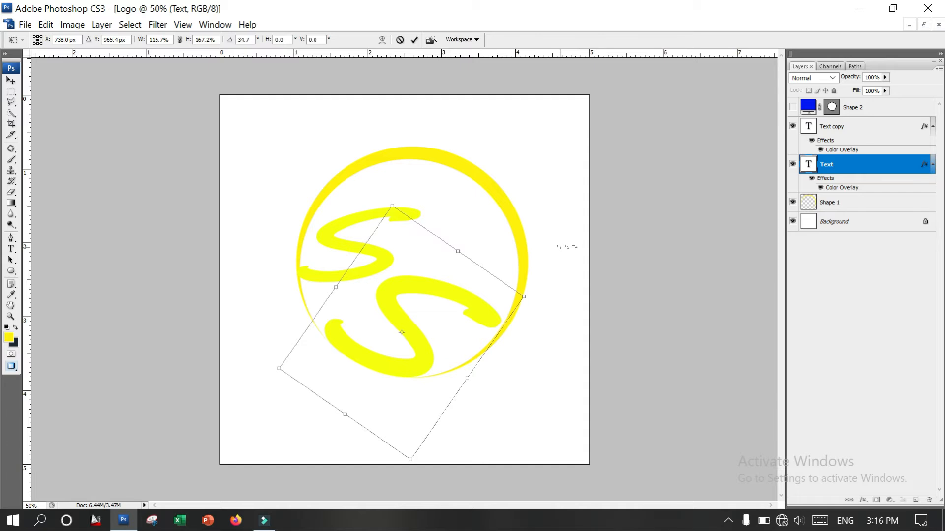
click(414, 40)
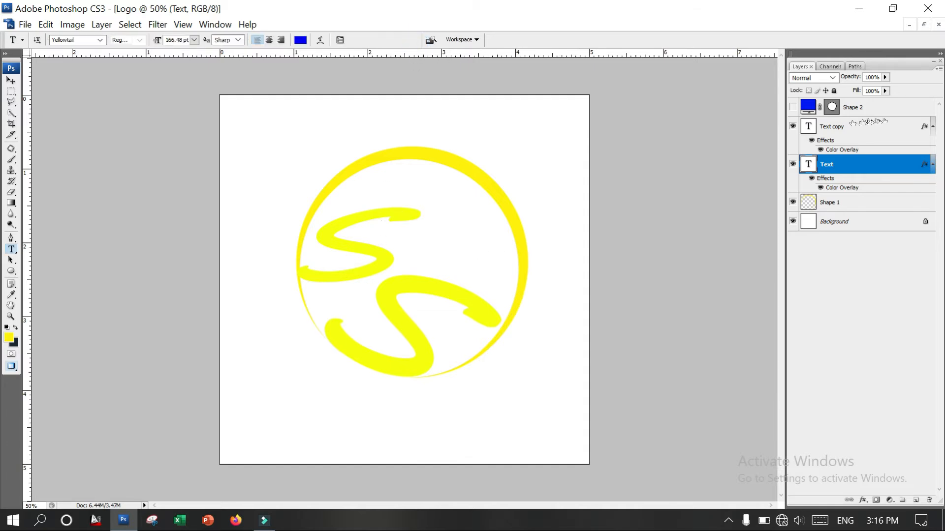
- Free-transform the copied S, rotating it to about 42.2° and scaling it down to about 63.1%
click(879, 129)
key(ctrl+t)
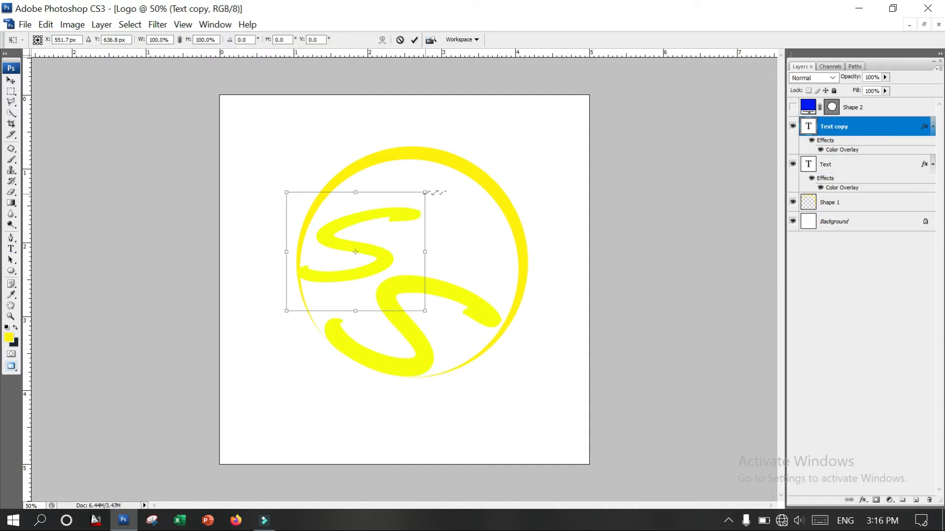
right_click(438, 241)
click(459, 253)
drag(467, 197, 496, 283)
right_click(431, 269)
click(470, 297)
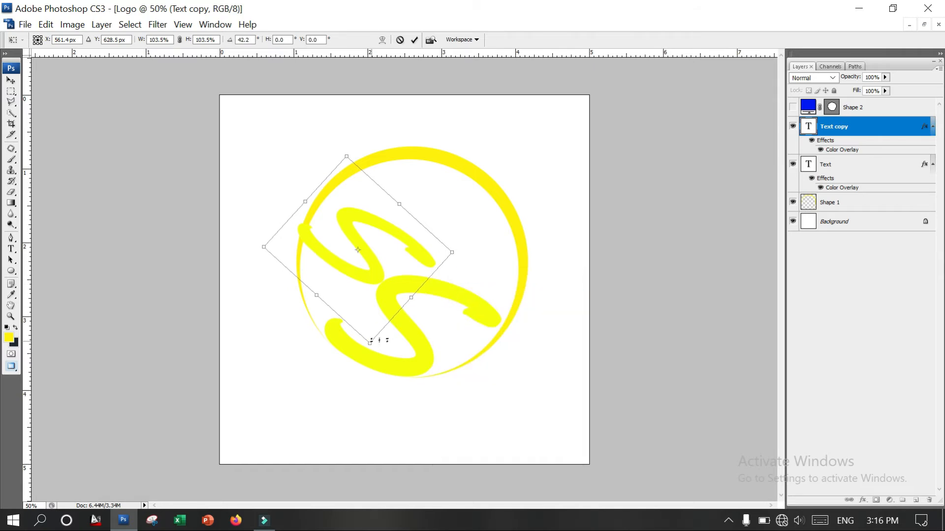
drag(348, 158, 370, 234)
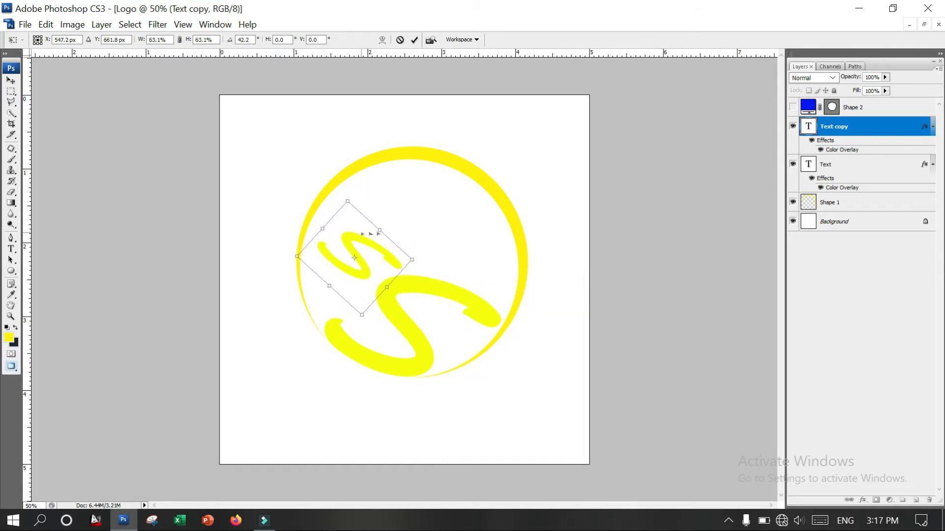
- Rotate the copied S to about 36.9° and apply the transform
right_click(343, 274)
click(443, 316)
drag(443, 316, 410, 312)
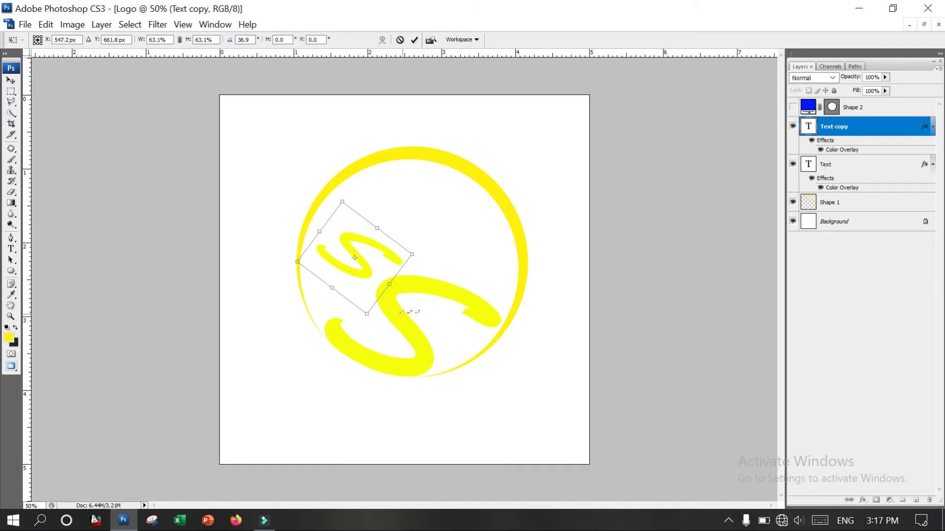
click(414, 39)
- Replace the original S's color overlay with a linear orange-yellow-orange gradient overlay at 90°
click(882, 171)
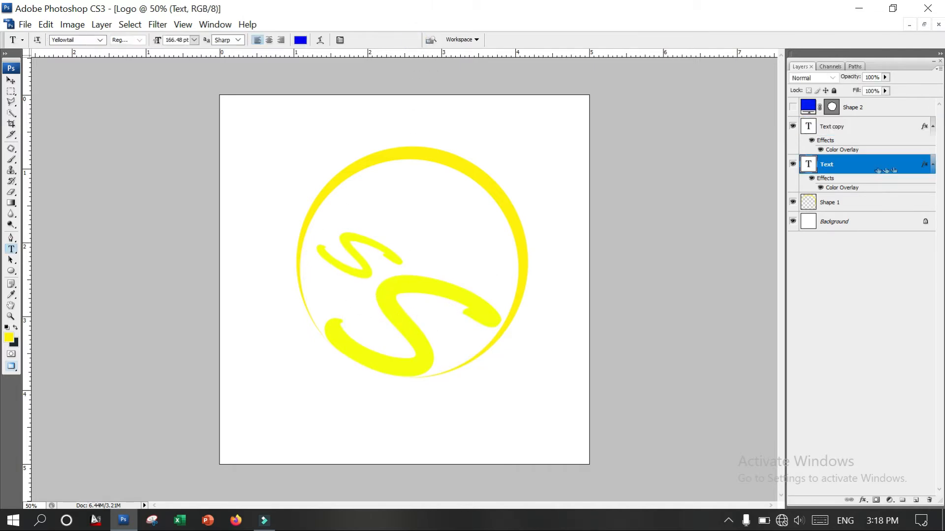
double_click(886, 170)
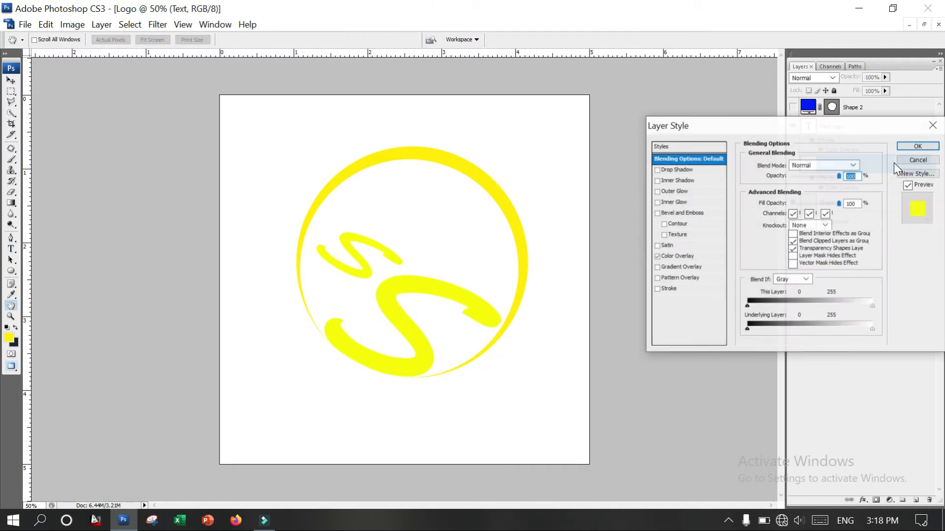
click(693, 267)
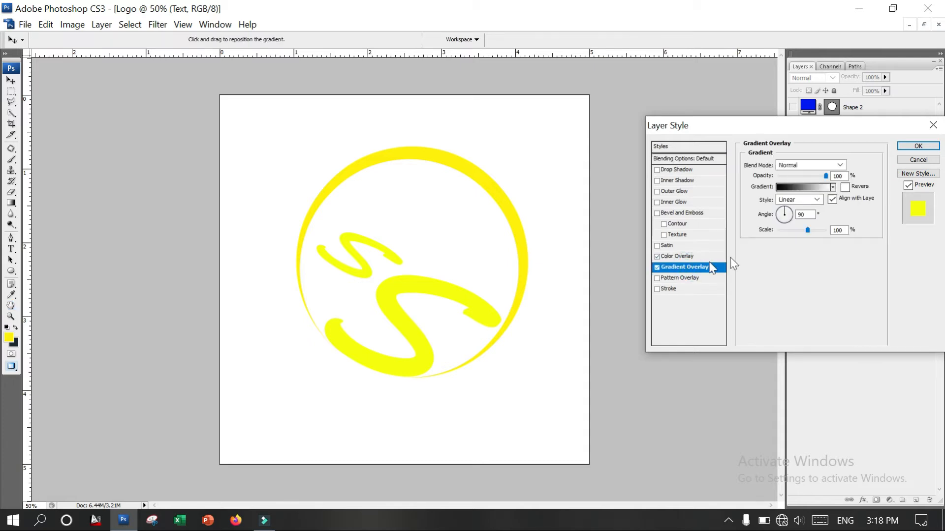
click(832, 187)
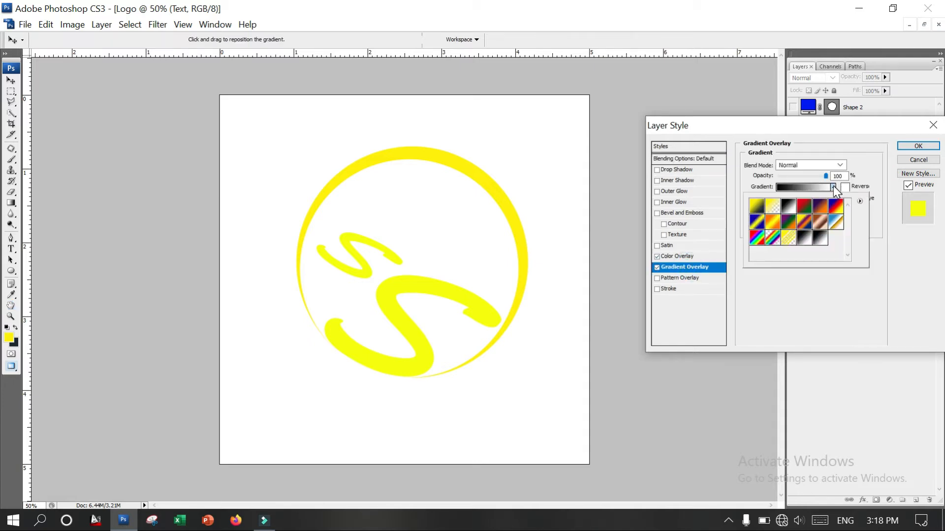
click(758, 207)
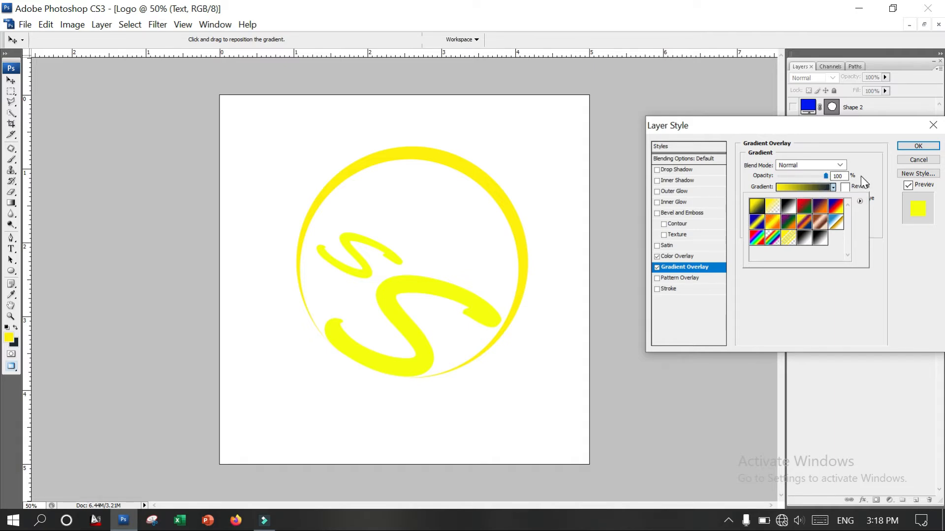
click(658, 257)
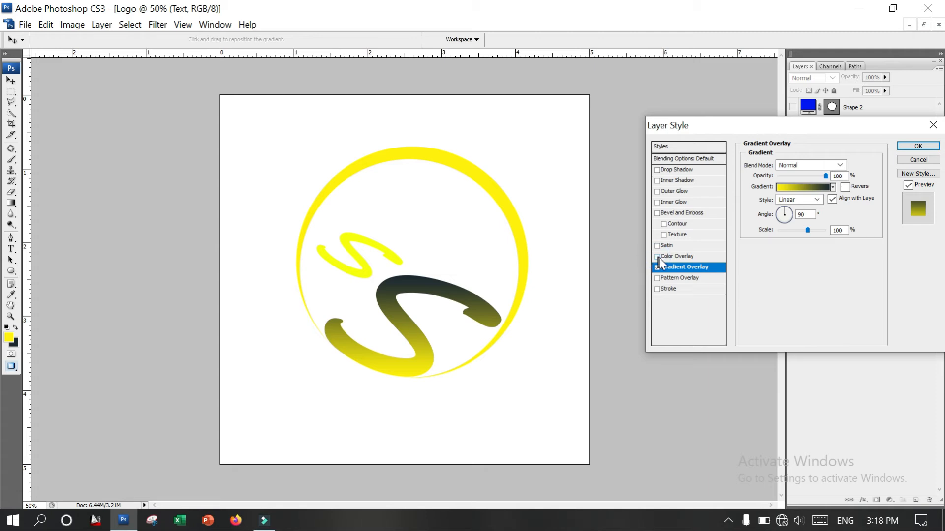
click(833, 188)
click(773, 222)
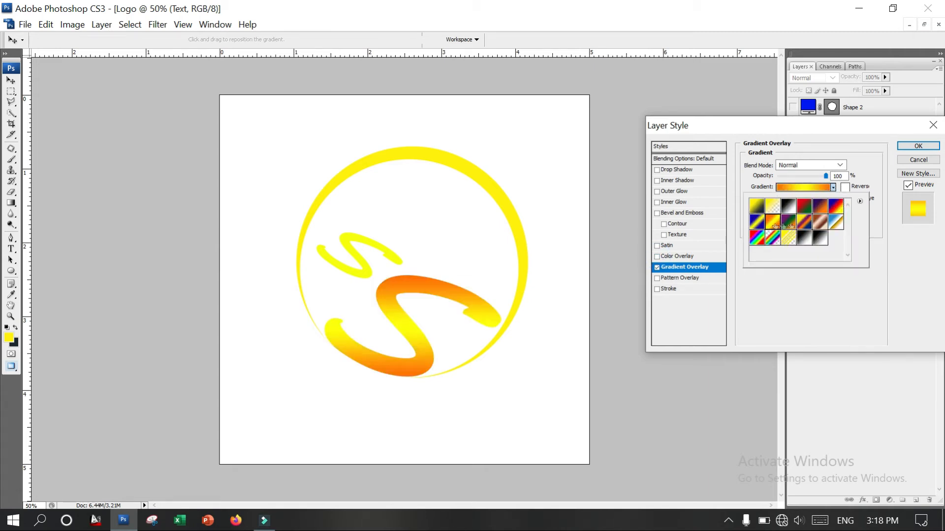
click(912, 148)
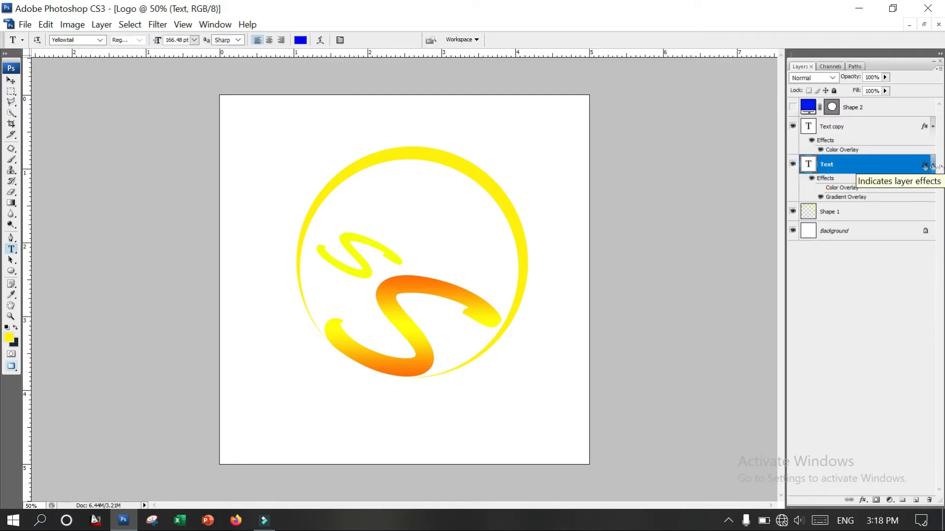
- Copy the original S's layer style and paste it onto the copied S
right_click(876, 163)
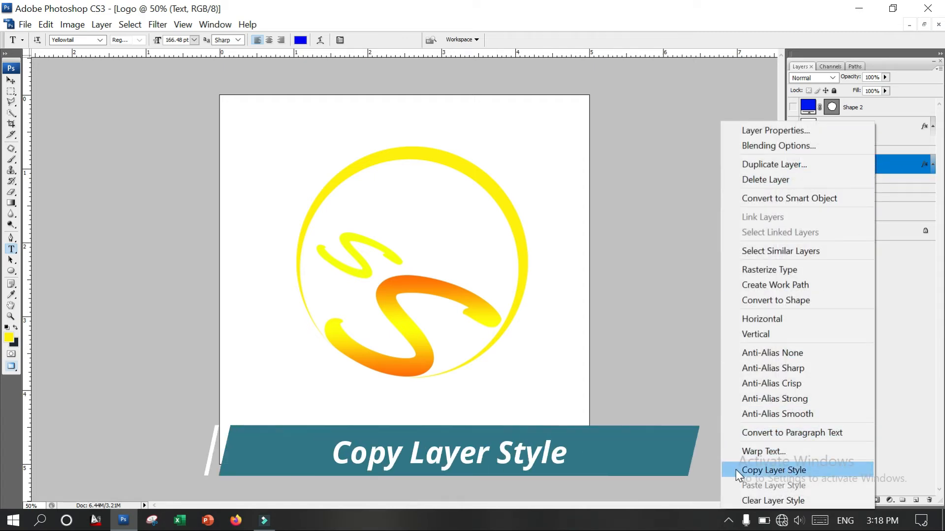
click(829, 471)
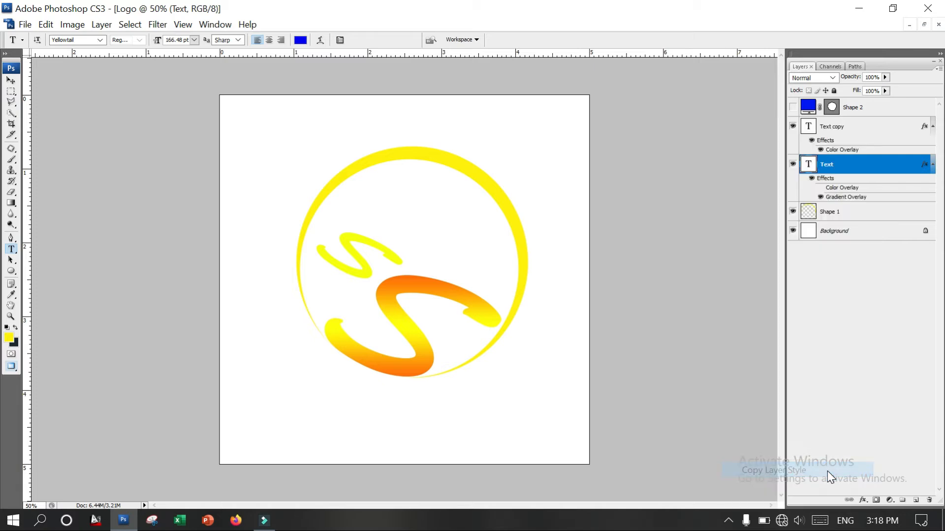
click(892, 131)
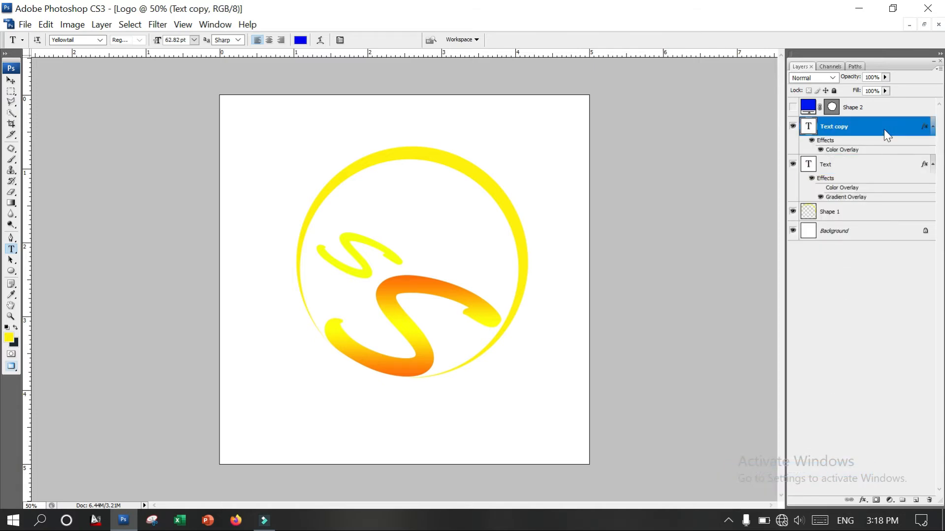
right_click(885, 130)
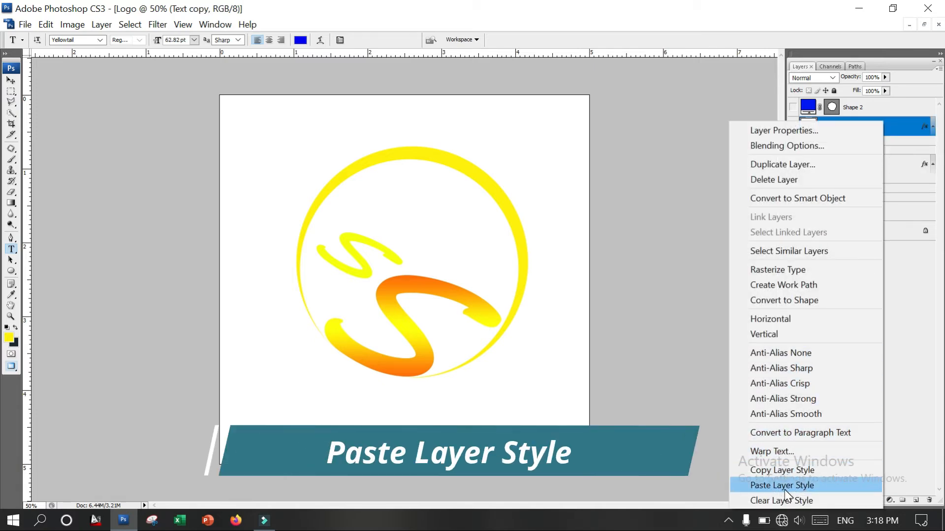
click(848, 483)
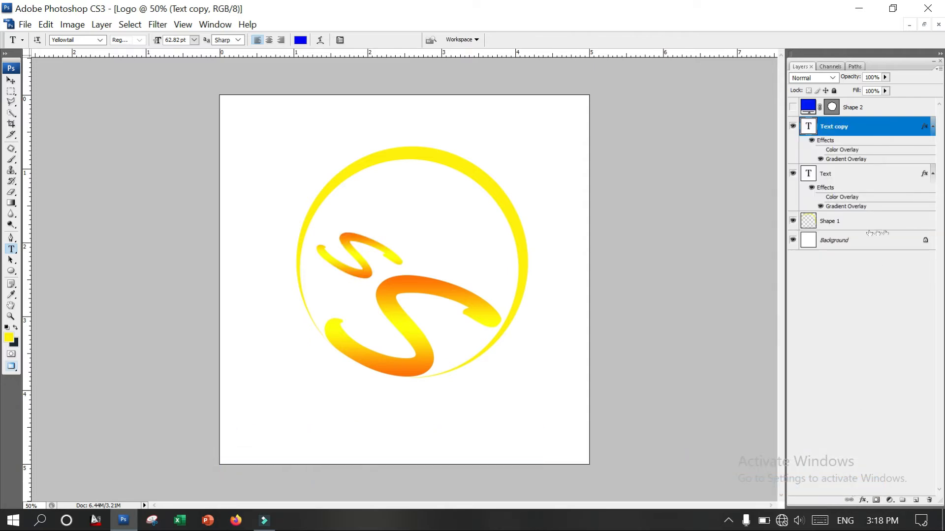
- Paste the copied gradient layer style onto the ring on the Shape 1 layer
click(878, 222)
right_click(879, 223)
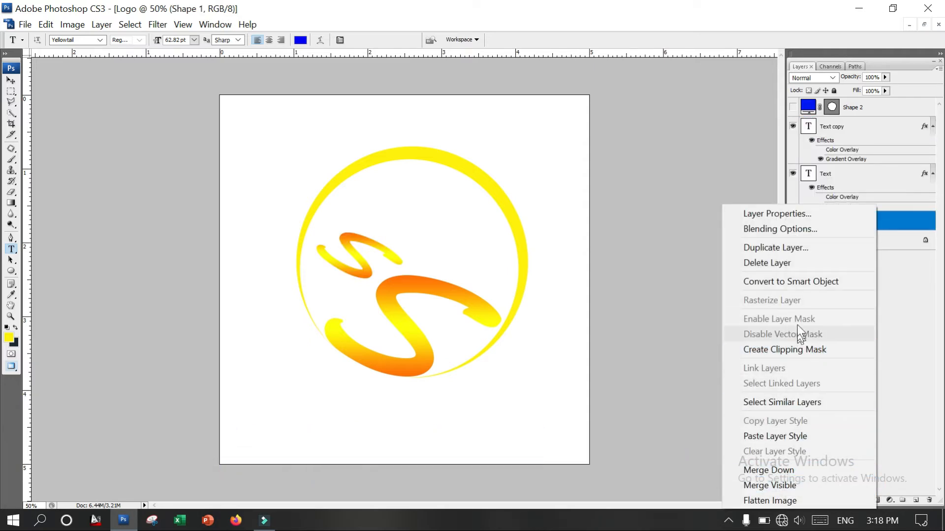
click(855, 441)
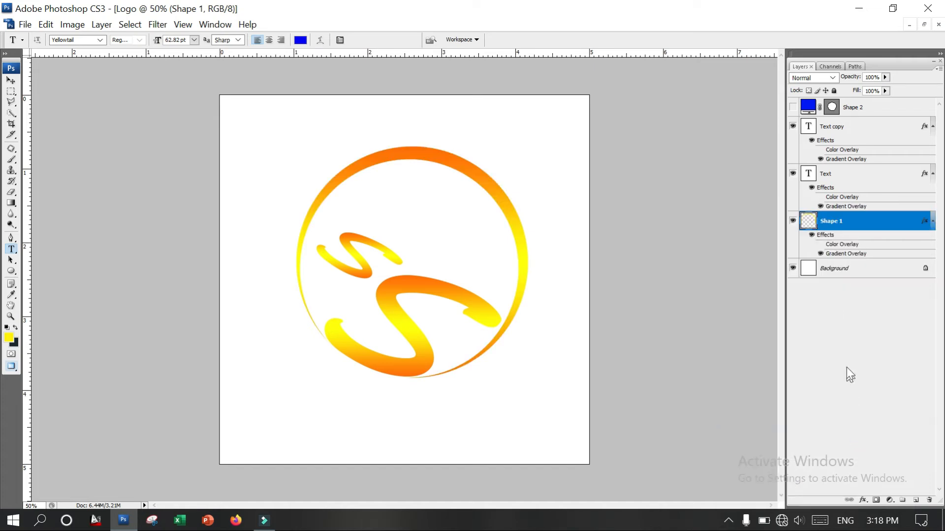
- Convert the locked Background into a regular layer, keeping the default name
drag(847, 273, 931, 271)
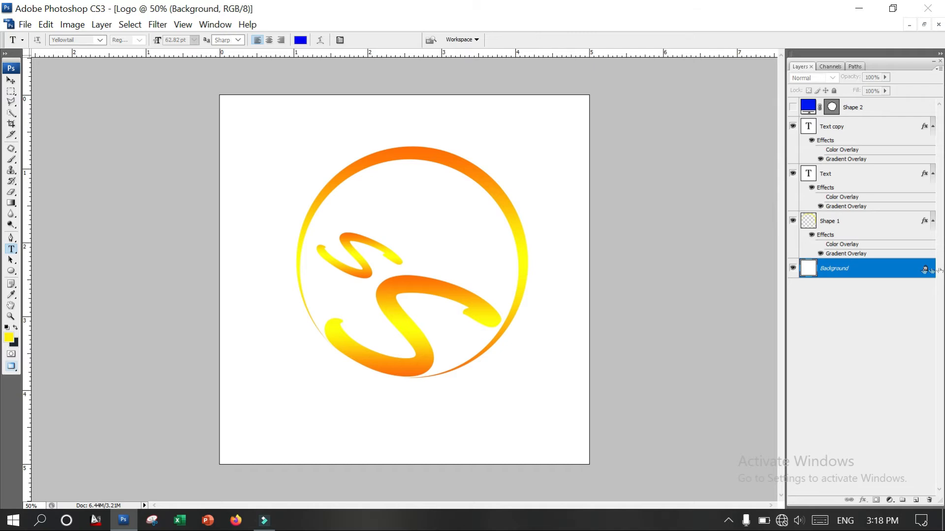
double_click(925, 269)
click(567, 168)
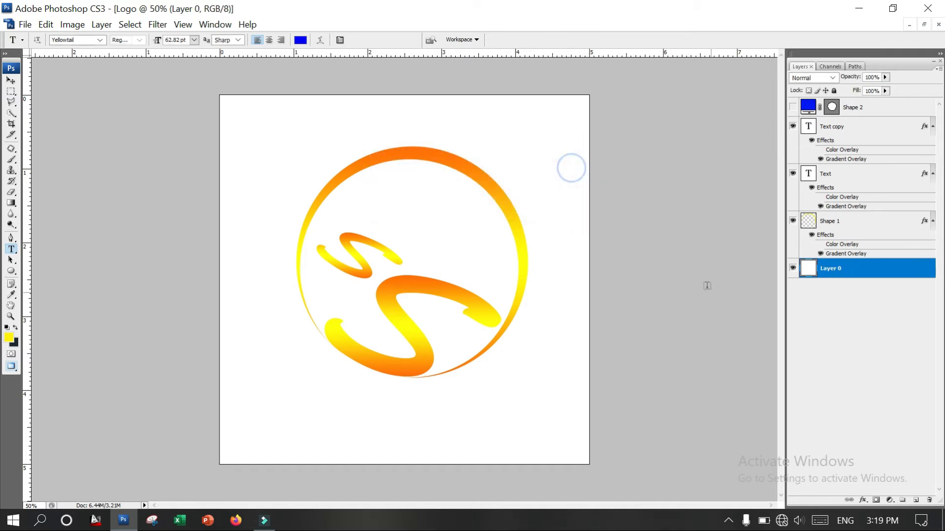
- Toggle the white background layer's visibility to check the logo against transparency
click(793, 269)
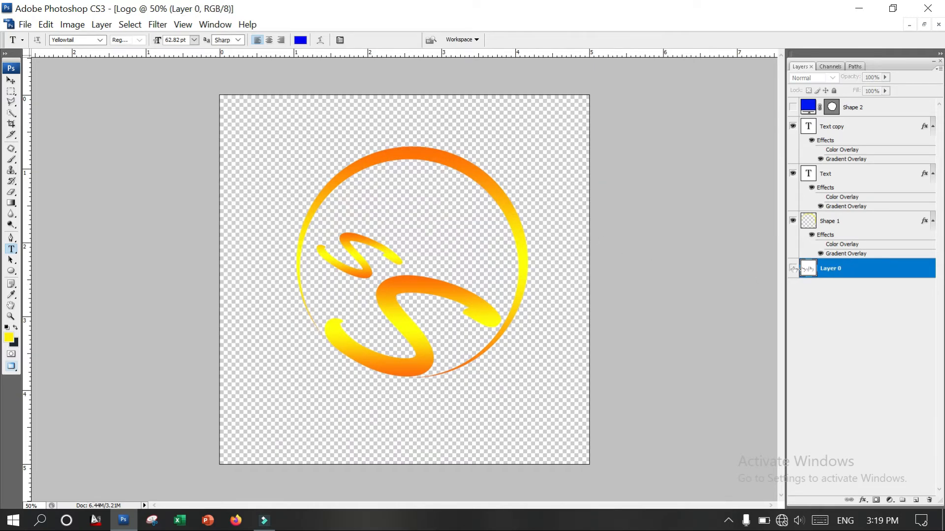
click(793, 269)
click(793, 268)
click(793, 269)
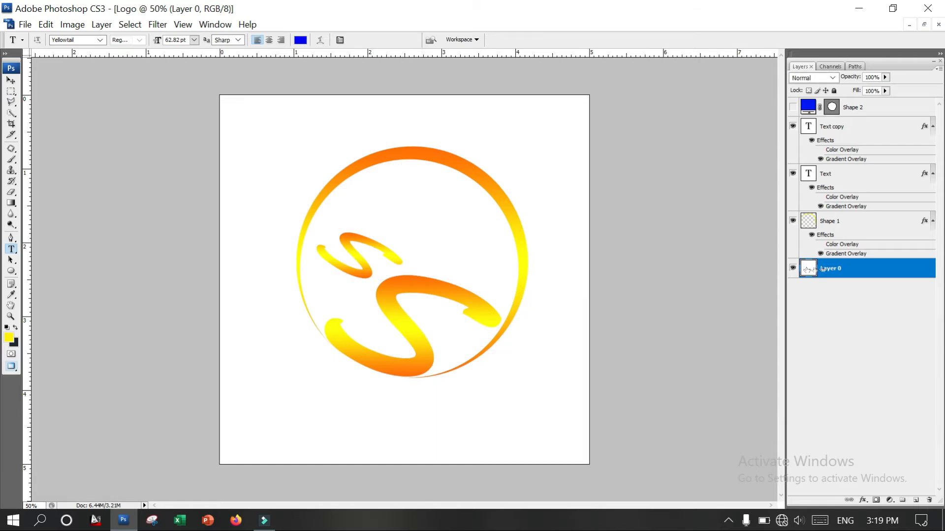
- Add a black-to-white linear gradient overlay to the background layer, trying a 180° angle before setting it to 100°
double_click(808, 269)
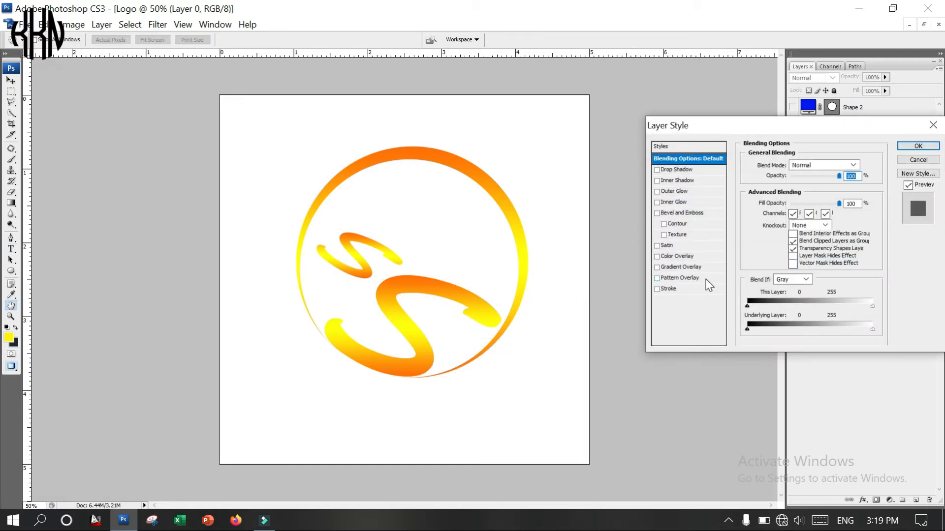
click(705, 270)
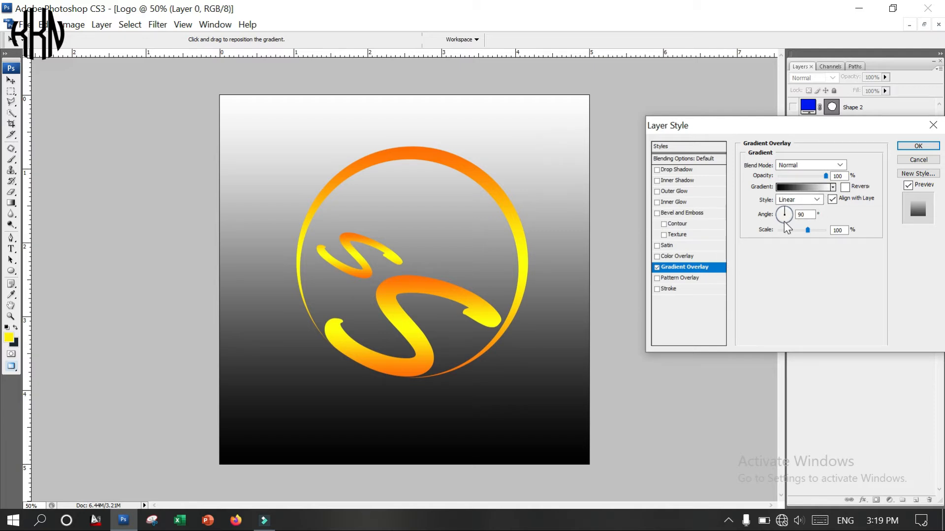
drag(807, 215, 796, 215)
text(180)
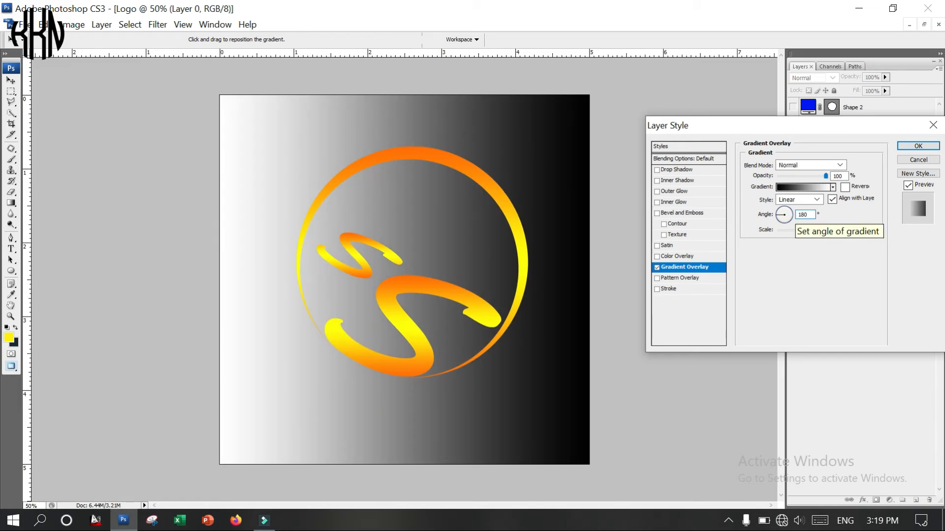
key(BackSpace)
key(BackSpace)
key(BackSpace)
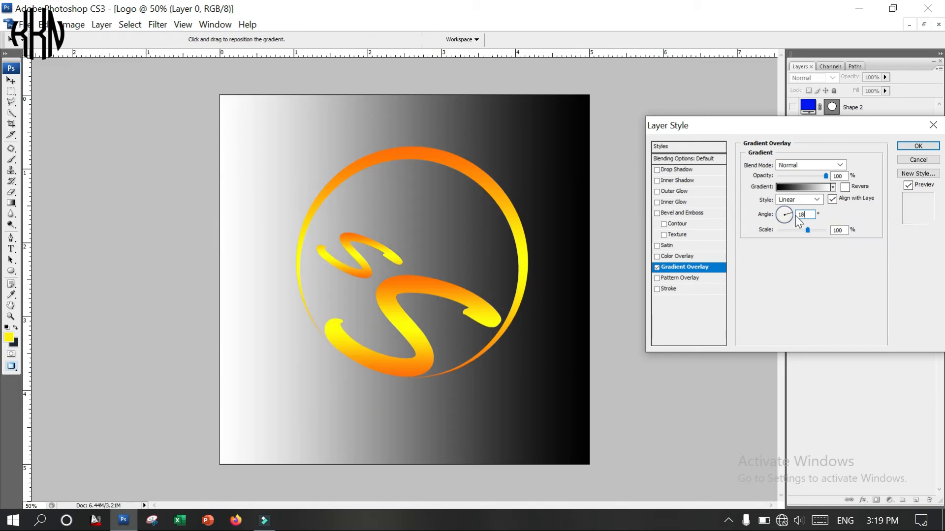
text(100)
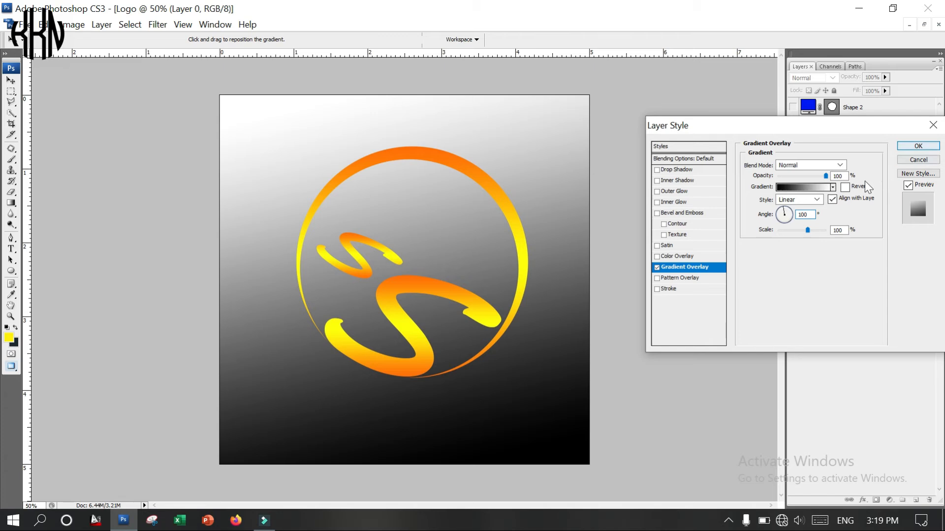
- Try a yellow-to-transparent gradient on the background layer, but apply the black-to-white gradient instead
click(832, 187)
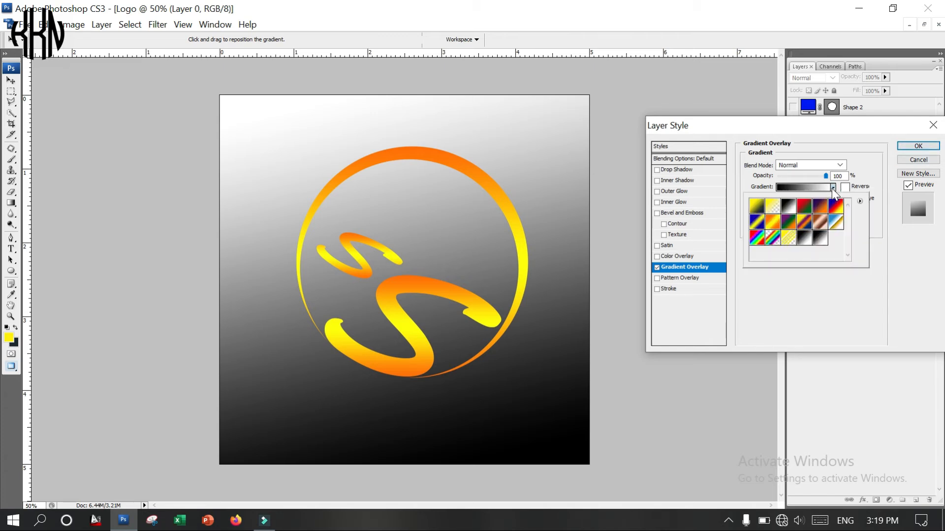
click(775, 209)
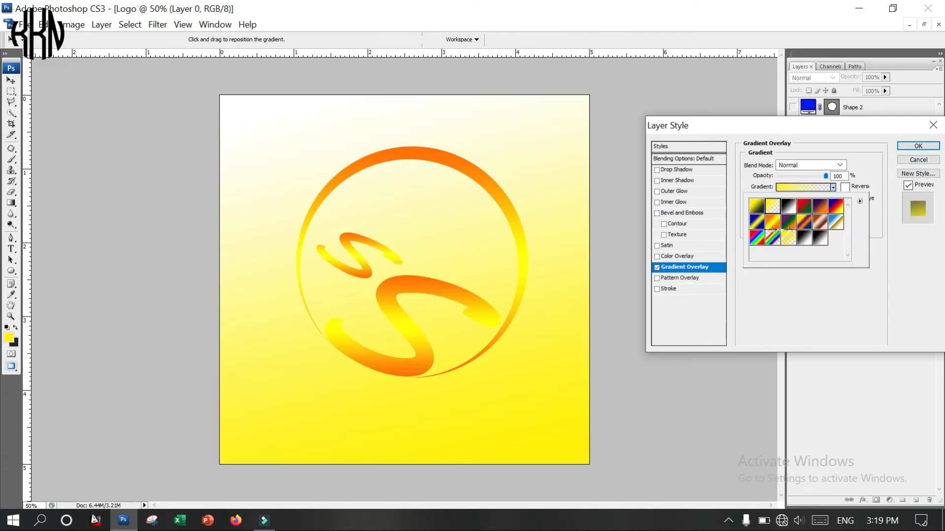
click(819, 239)
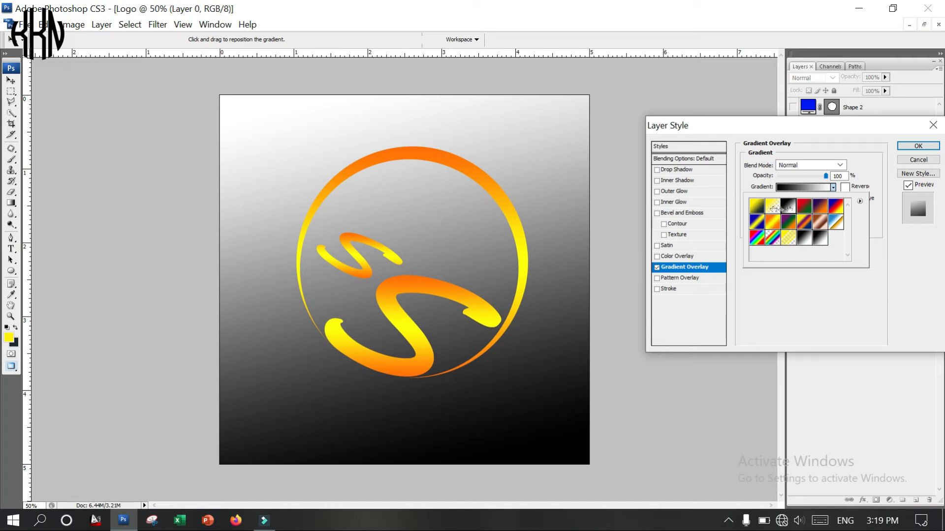
click(925, 147)
click(925, 147)
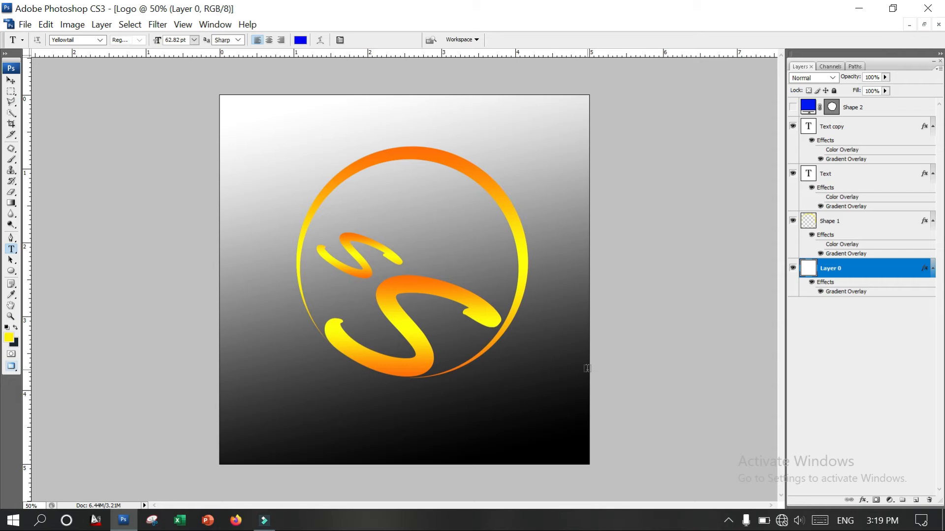
- Replace the background layer's gradient overlay with a color overlay
double_click(865, 267)
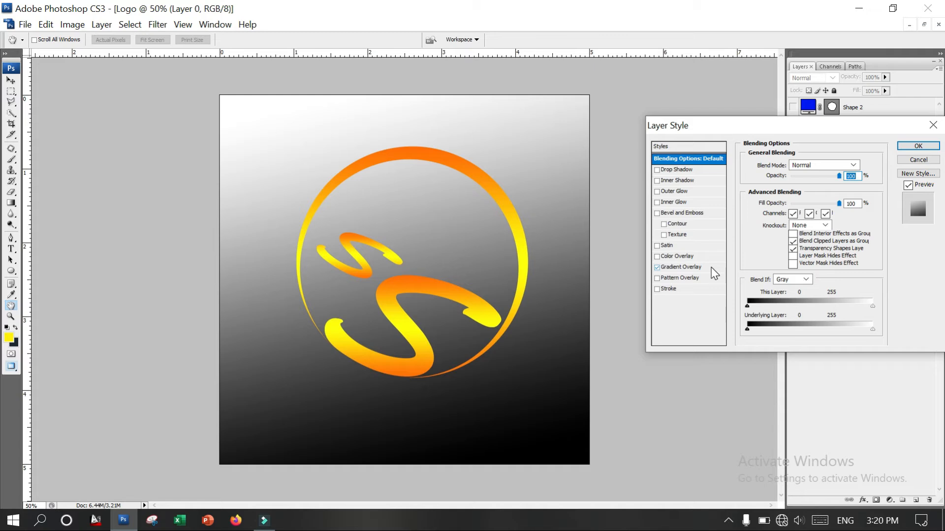
click(658, 267)
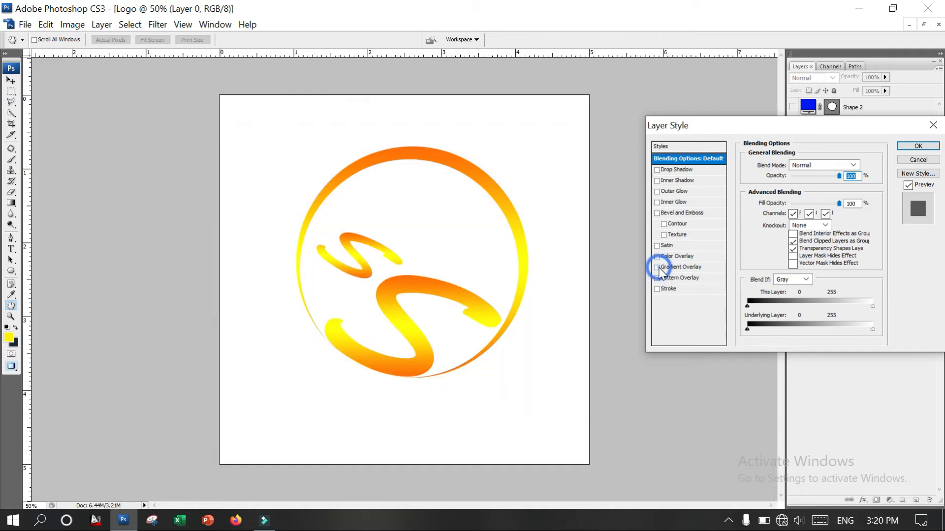
click(657, 257)
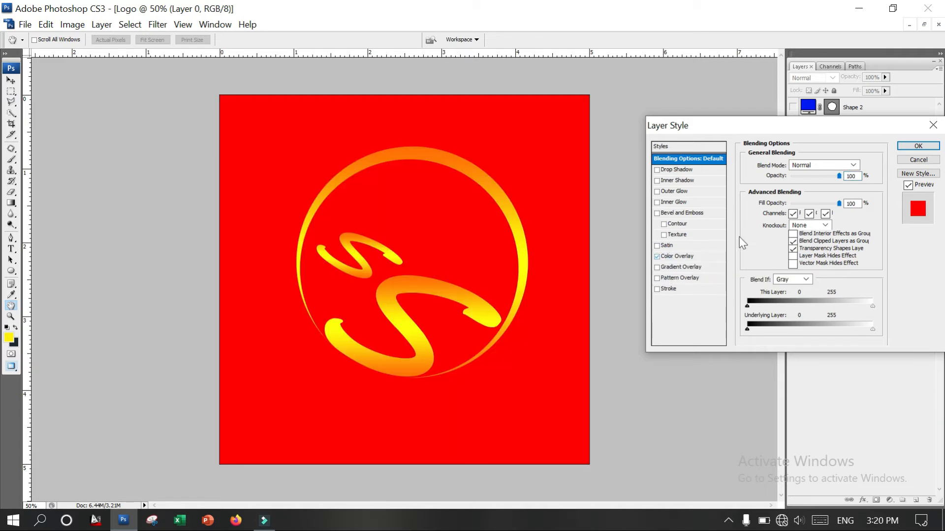
click(712, 256)
- Set the background layer's overlay color to dark navy #070327 and apply the layer style
click(856, 165)
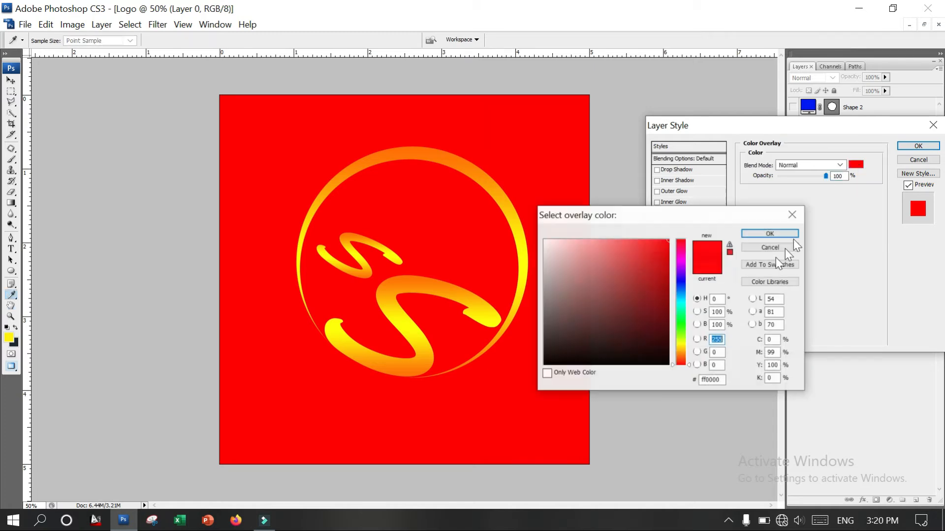
drag(666, 320, 668, 343)
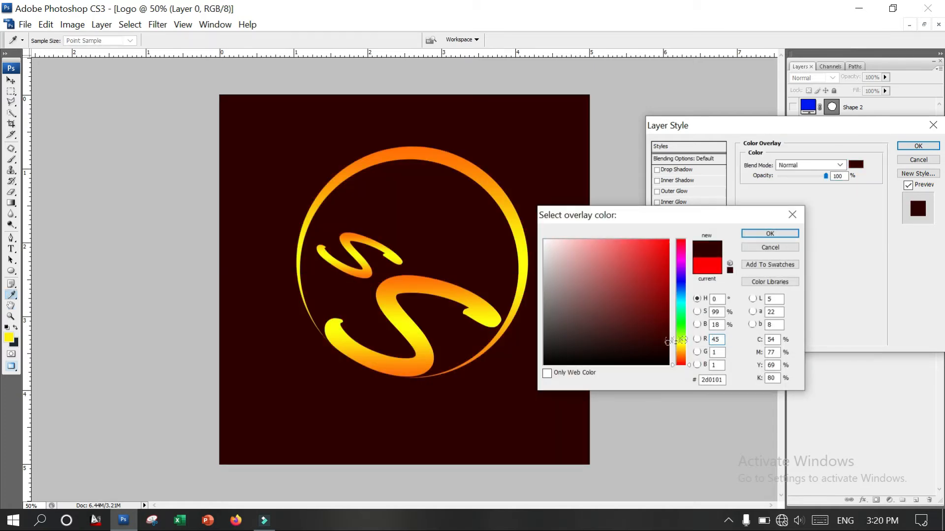
click(680, 312)
drag(668, 341, 659, 346)
click(681, 280)
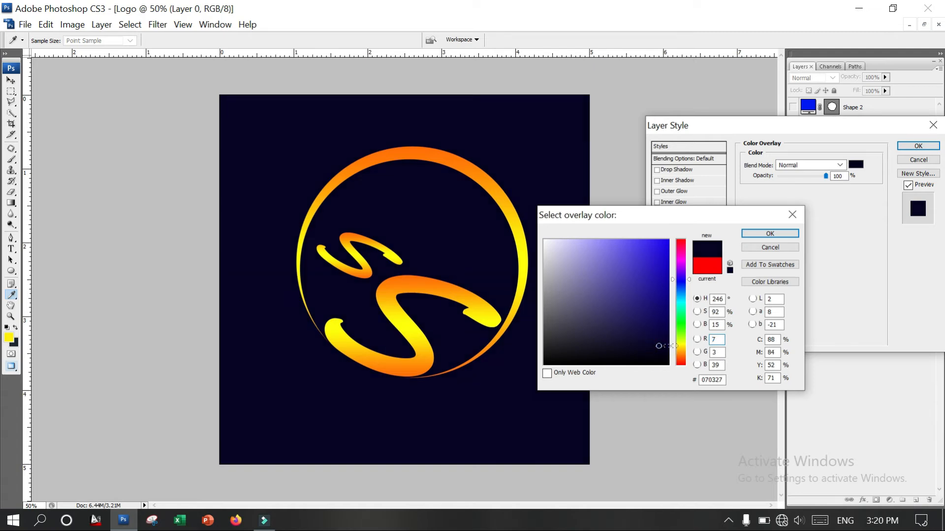
click(771, 234)
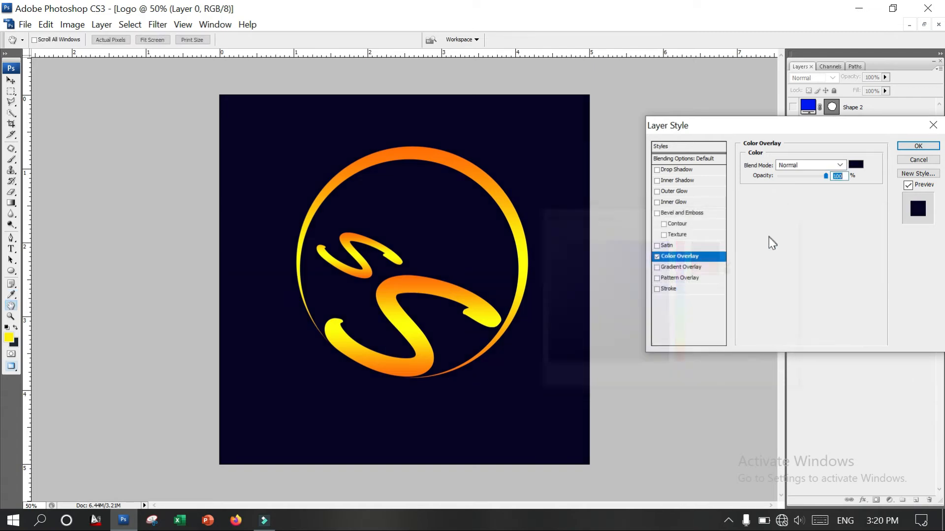
click(917, 146)
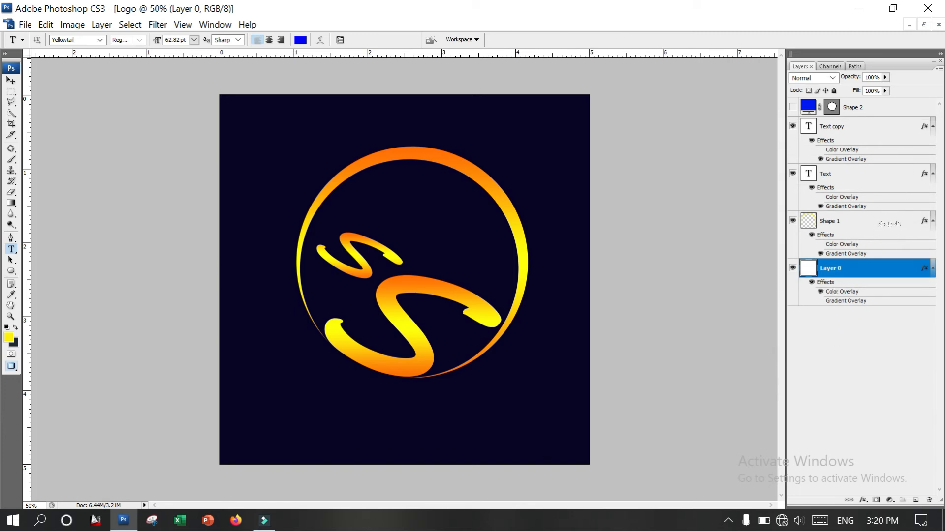
- Group the ring layer and both S text layers, and move the group slightly up and left on the canvas
shift+click(883, 223)
ctrl+click(884, 222)
click(883, 222)
drag(884, 186, 884, 173)
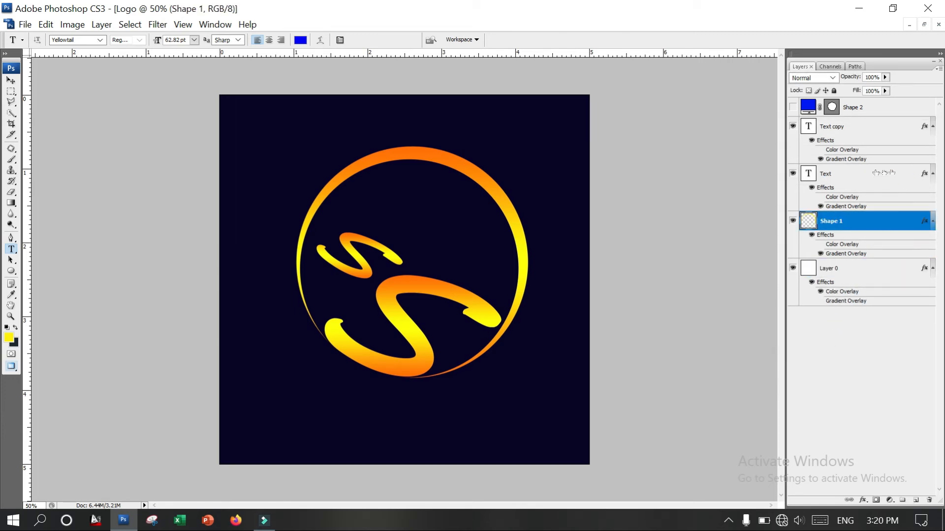
shift+click(883, 172)
shift+click(884, 128)
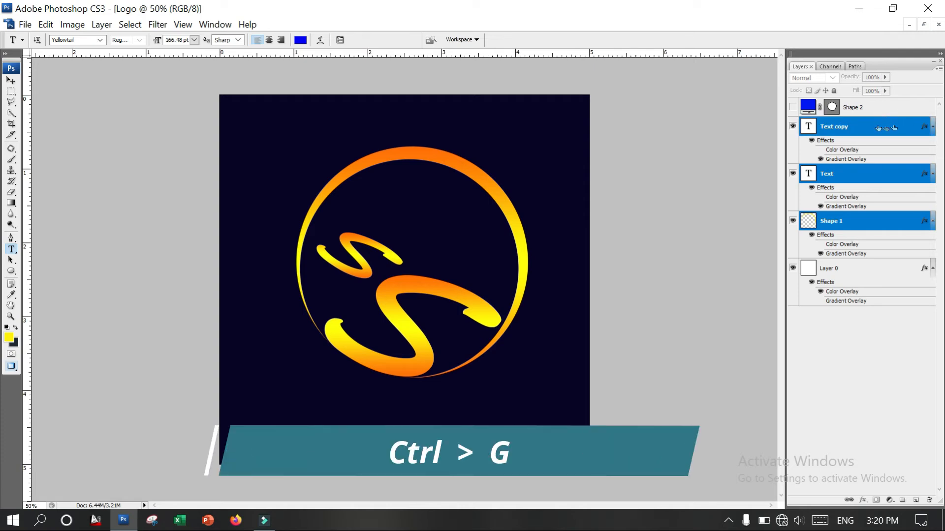
key(ctrl+g)
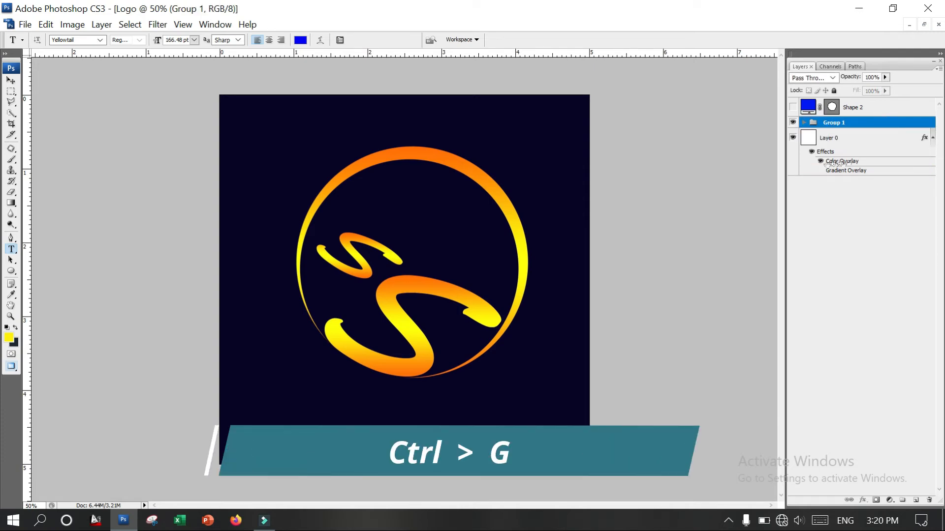
click(11, 82)
drag(270, 271, 268, 250)
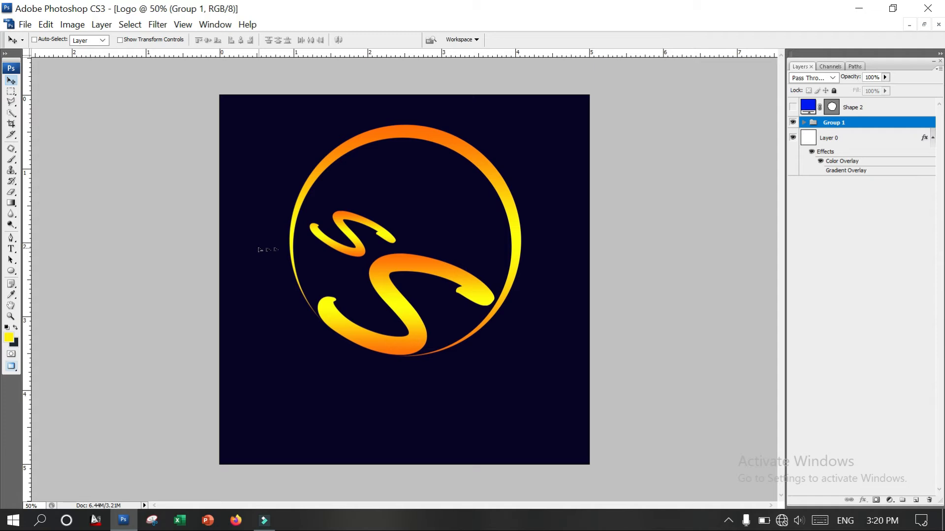
- Delete the hidden blue Shape 2 layer
right_click(856, 108)
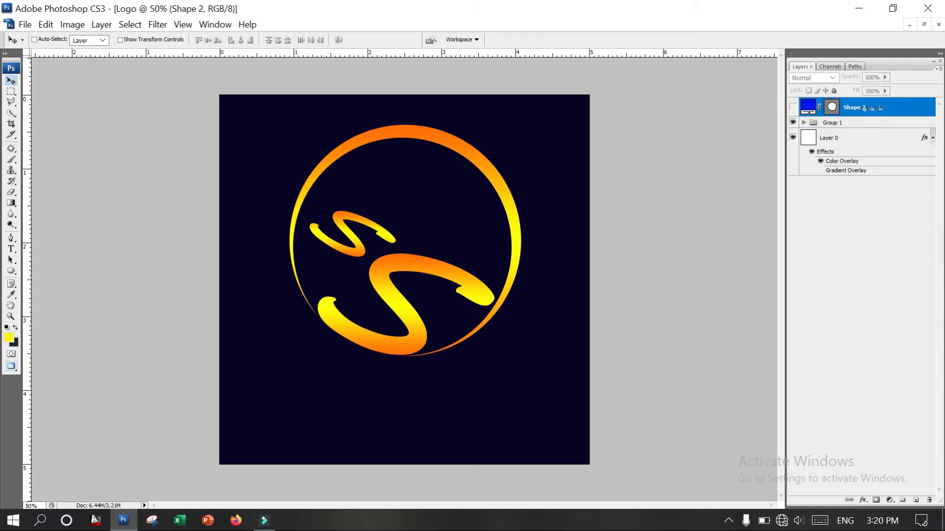
click(866, 166)
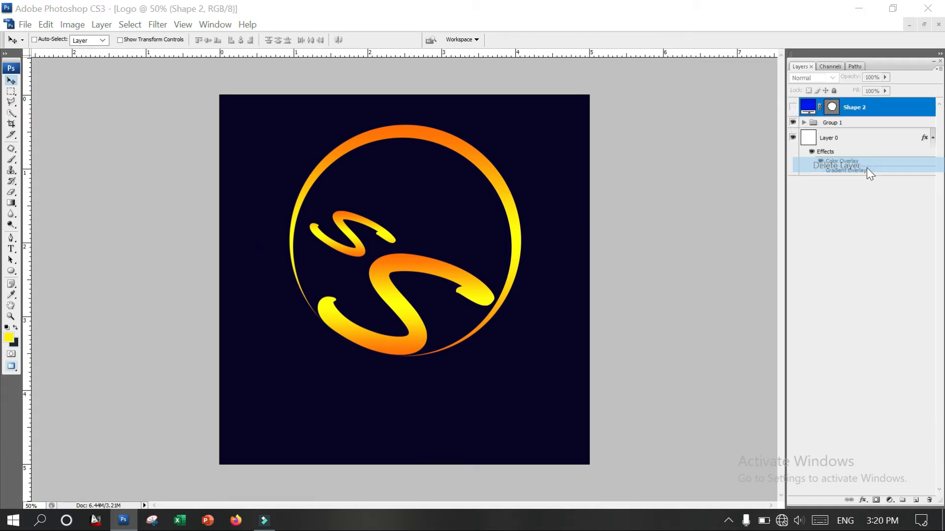
click(454, 195)
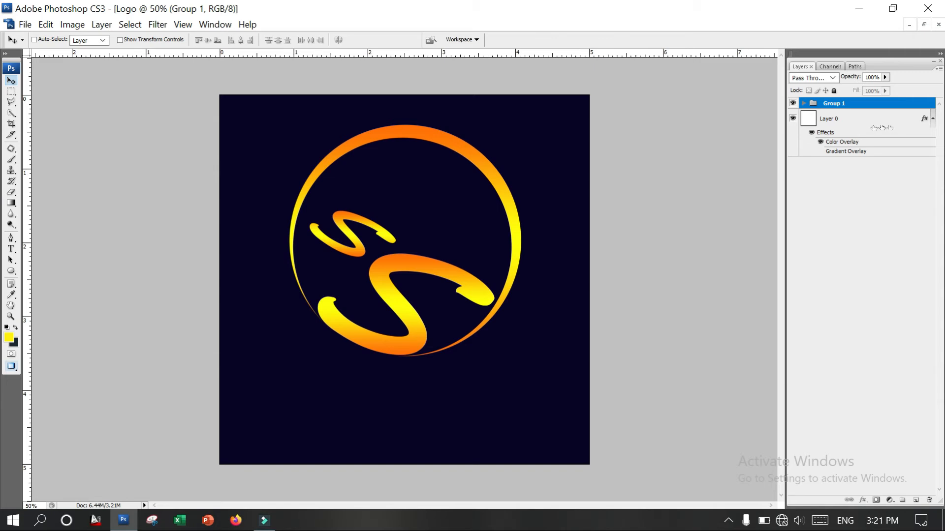
- Create a new layer directly above the background layer and rename it Name
click(881, 123)
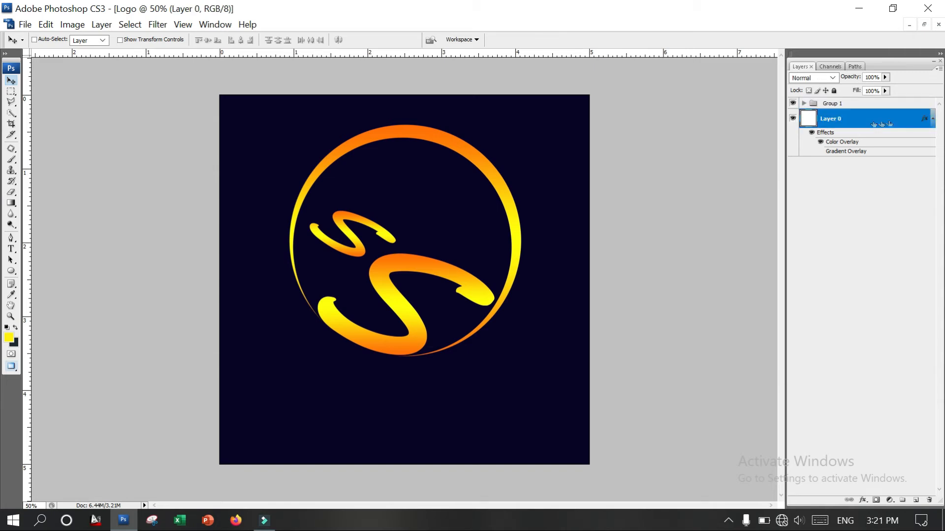
click(916, 500)
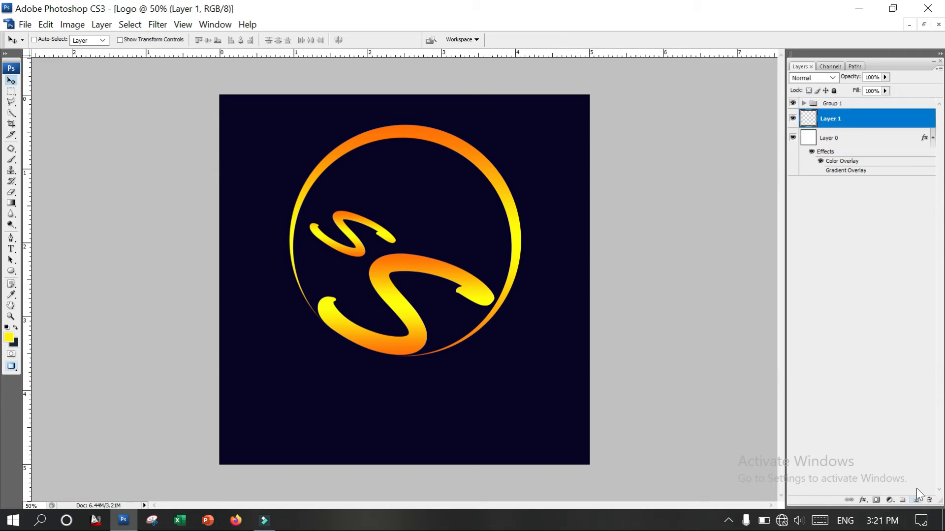
double_click(836, 119)
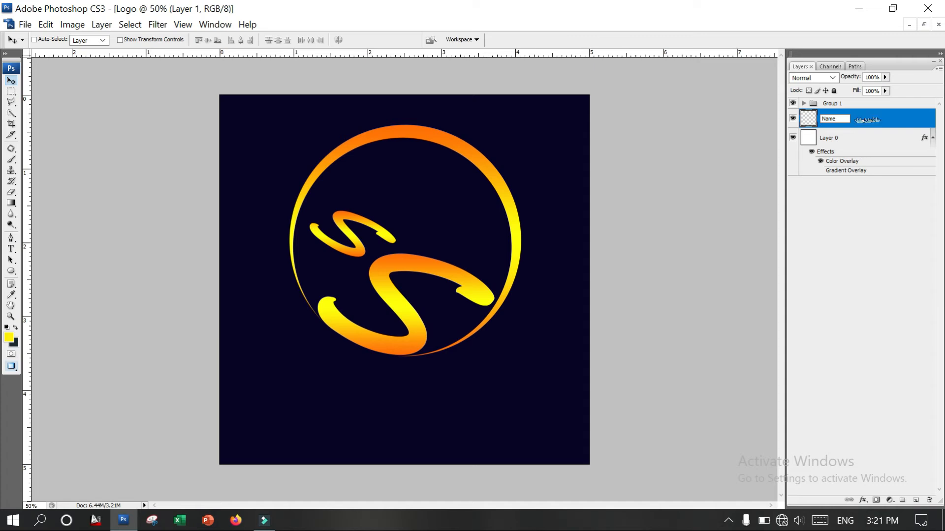
key(Return)
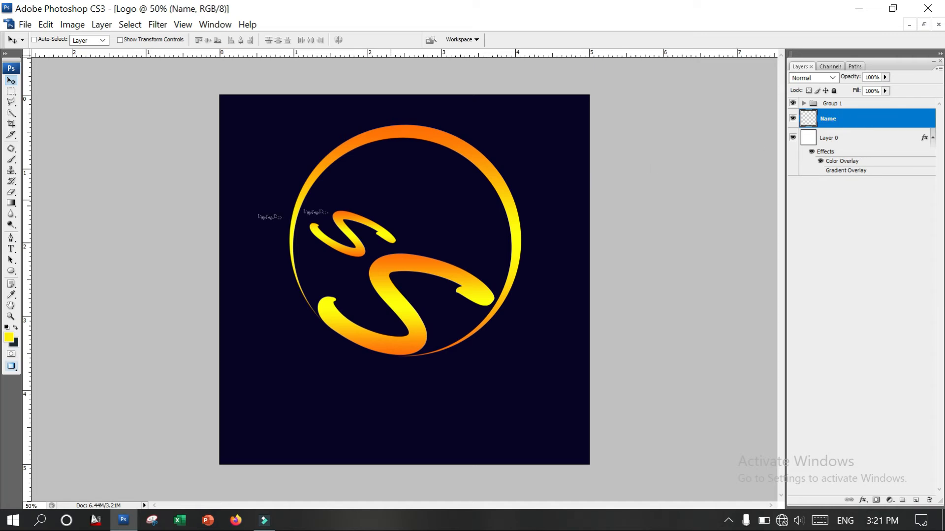
- Add the text "Seasar" below the ring on the Name layer and scale it up to 45.62 pt
click(11, 249)
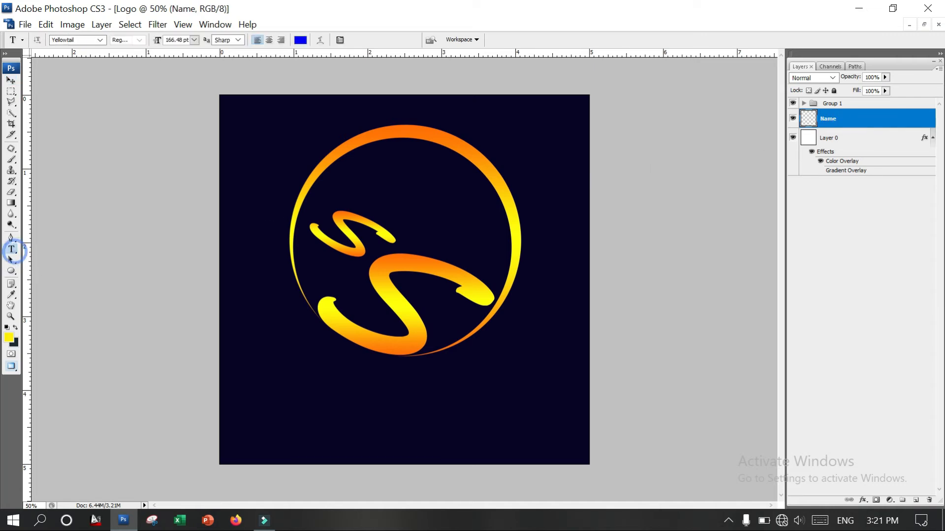
click(326, 398)
text(Seasar)
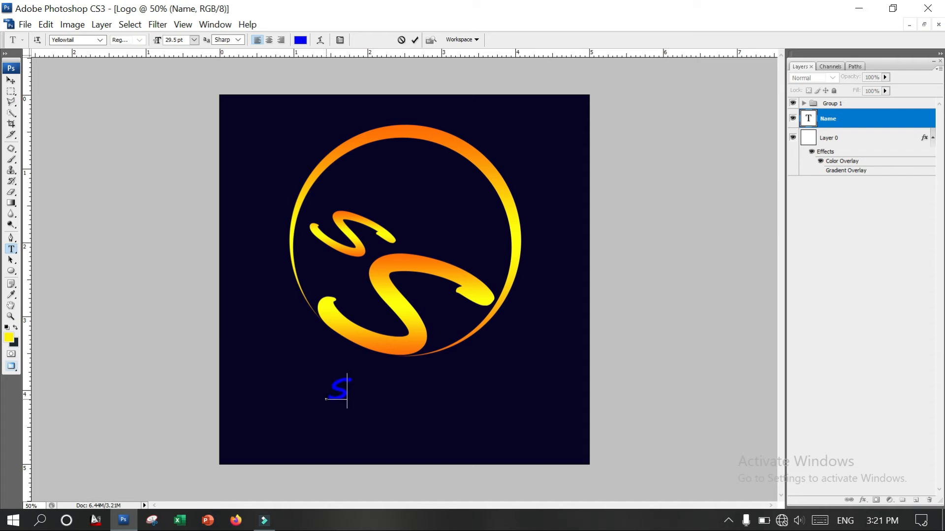
drag(410, 409, 482, 421)
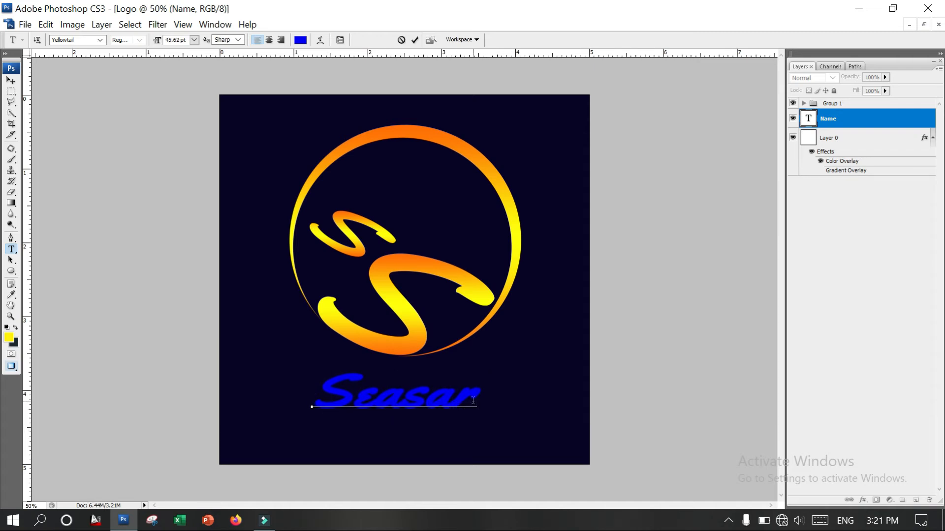
- Try the Stencil Std font on the whole Seasar text
key(ctrl+a)
click(100, 40)
drag(211, 474, 211, 436)
scroll(210, 418, up, 15)
click(178, 153)
- Change the Seasar text's font to Perpetua Titling MT Bold, scale it to 43.4 pt and commit the text
click(100, 40)
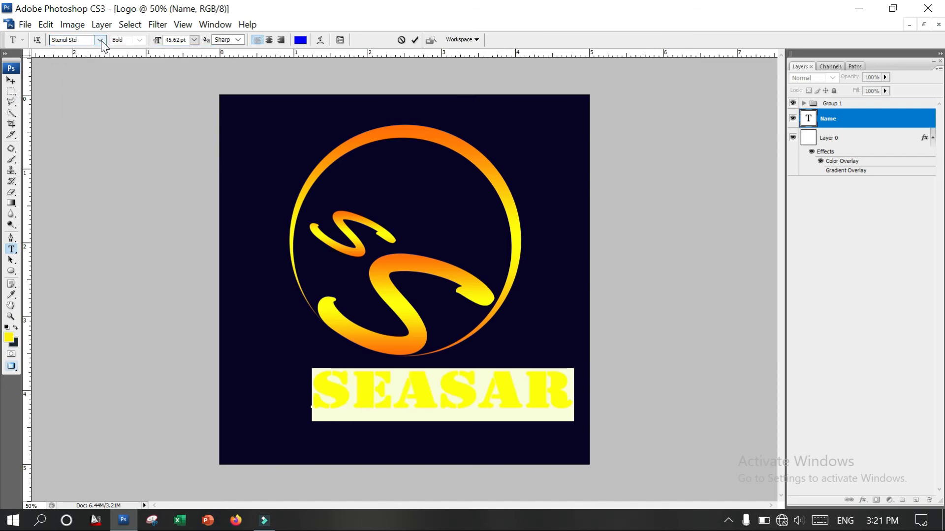
drag(206, 389, 207, 316)
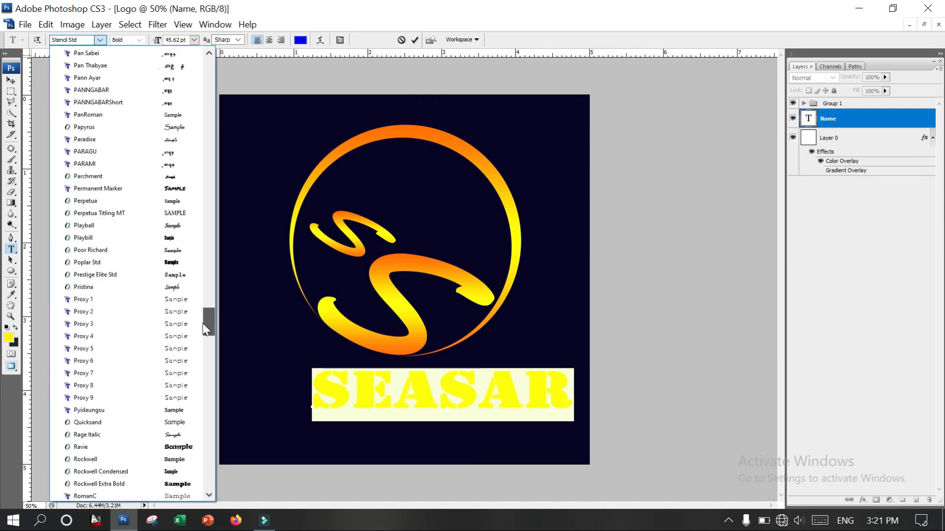
click(86, 212)
drag(567, 420, 519, 404)
double_click(494, 401)
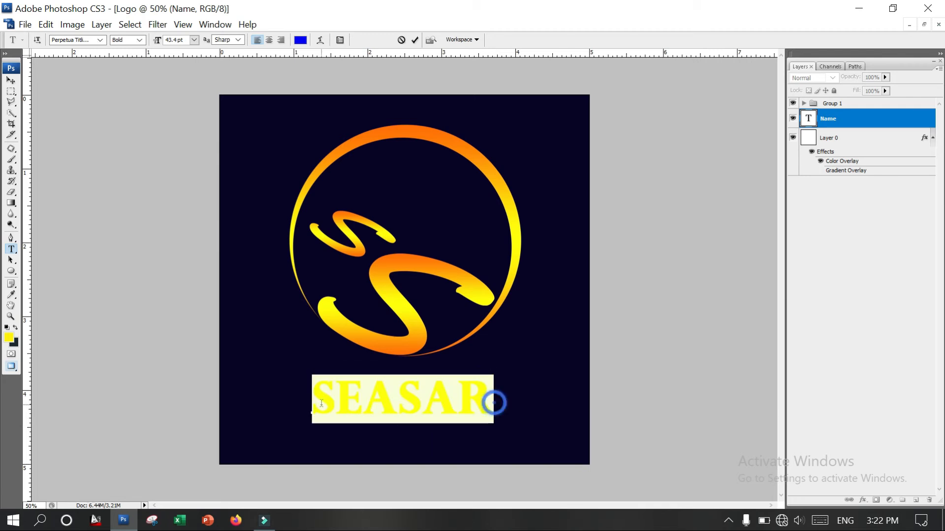
click(336, 403)
click(316, 401)
click(414, 40)
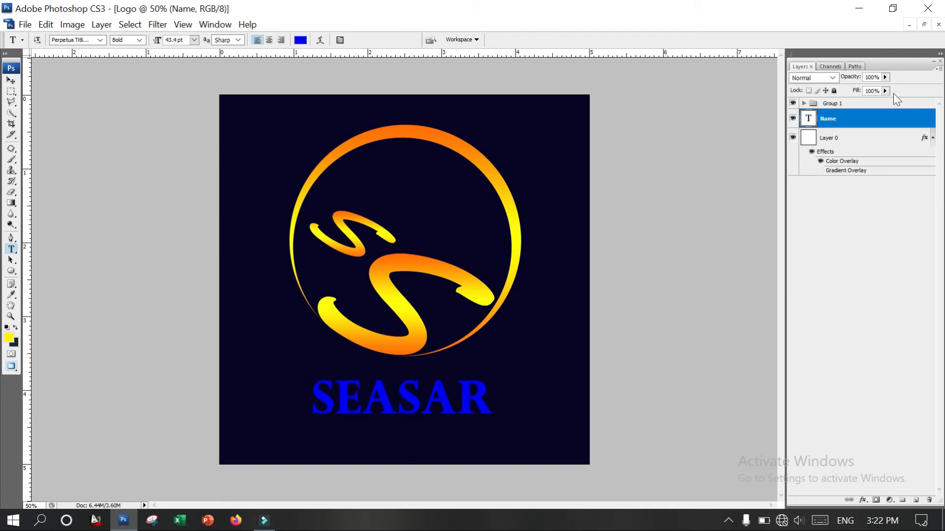
- Add a bright yellow #eaff00 color overlay to the Name text layer
double_click(899, 121)
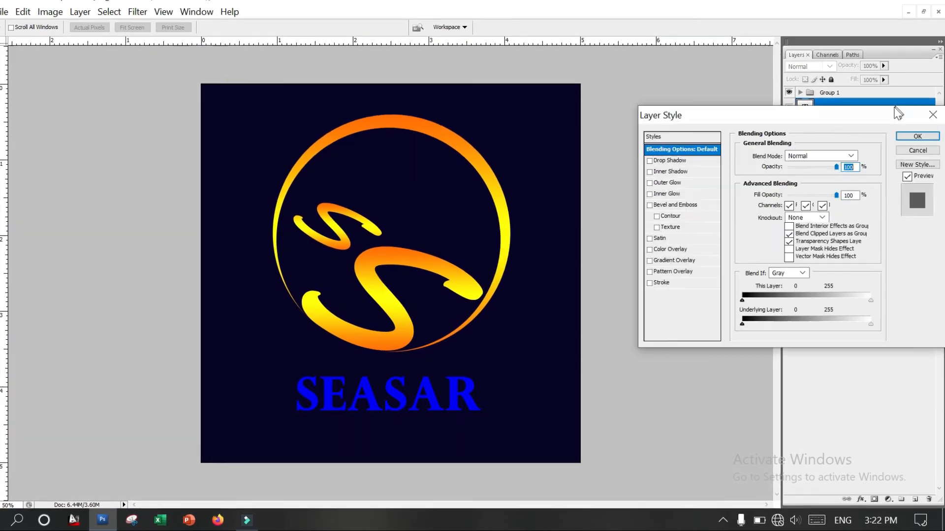
click(687, 249)
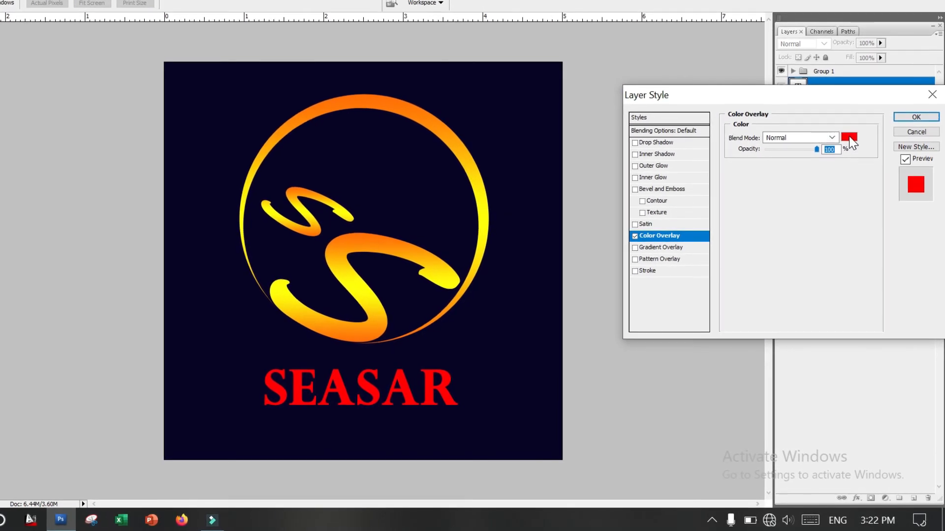
click(851, 145)
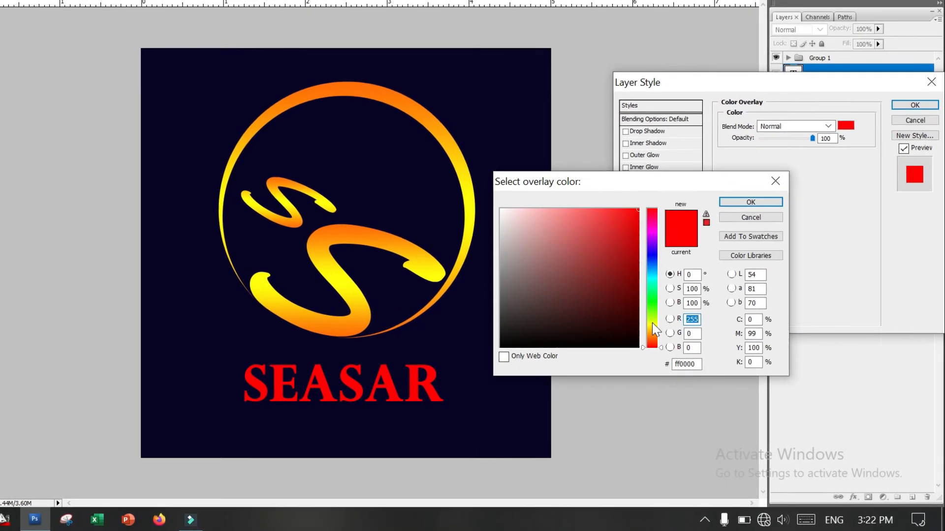
click(658, 326)
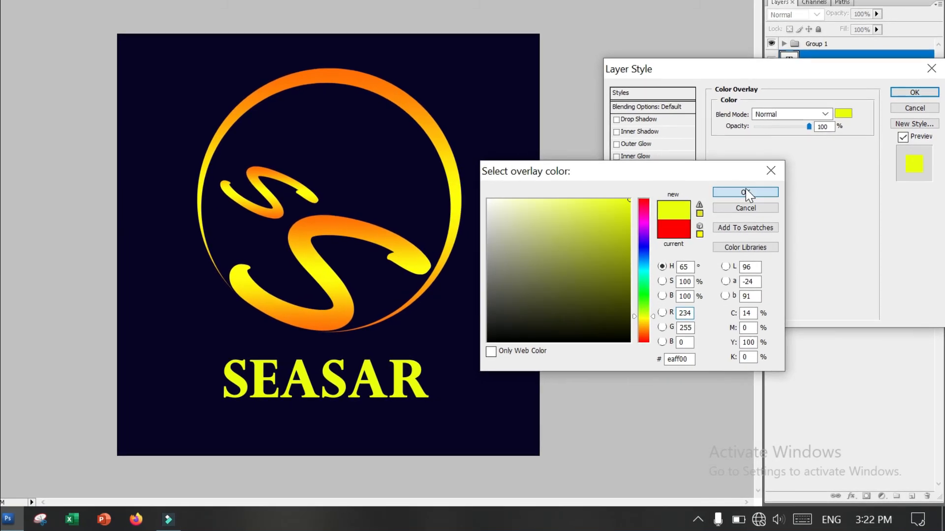
click(749, 200)
- Add an Inner Bevel to the Name text with 786% depth, 18 px size, 100% highlight opacity and 65% shadow opacity
click(662, 166)
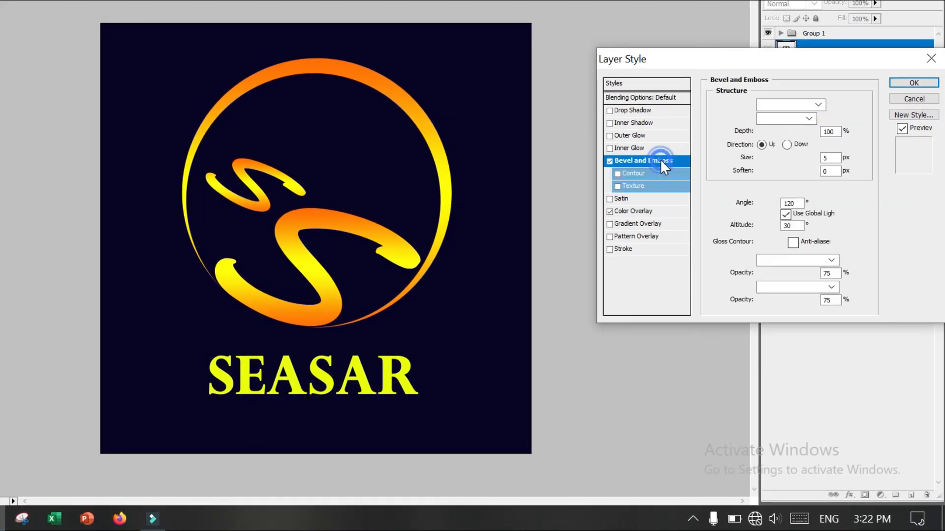
drag(763, 131, 802, 133)
mouse_move(758, 161)
mouse_down()
mouse_move(799, 172)
mouse_move(759, 173)
mouse_up()
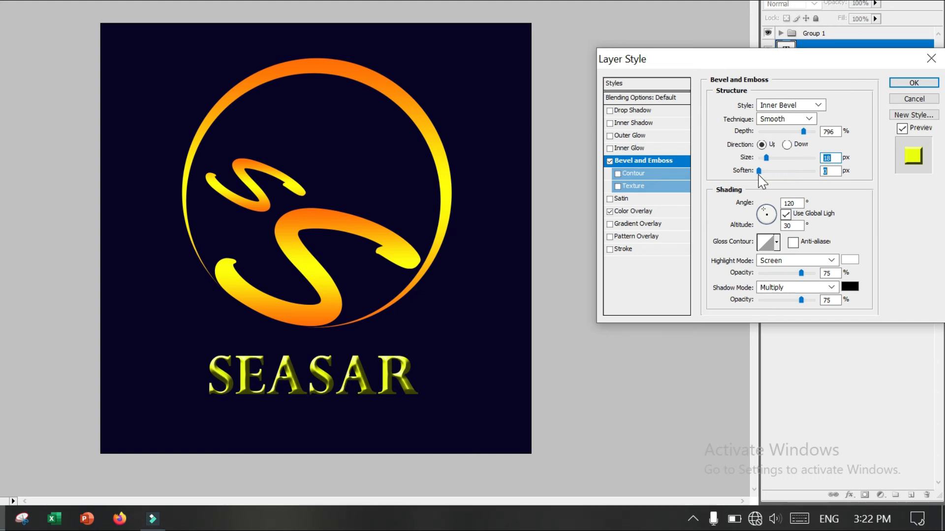
drag(801, 300, 815, 274)
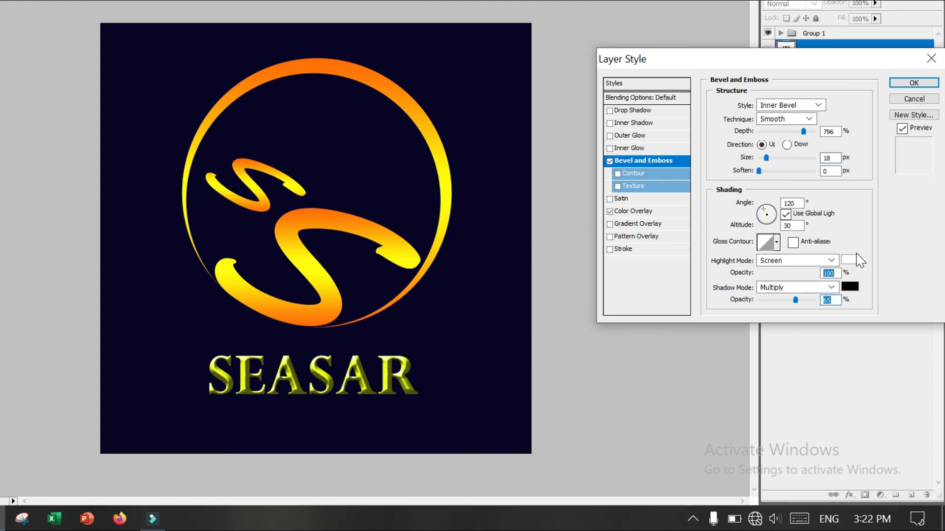
click(777, 244)
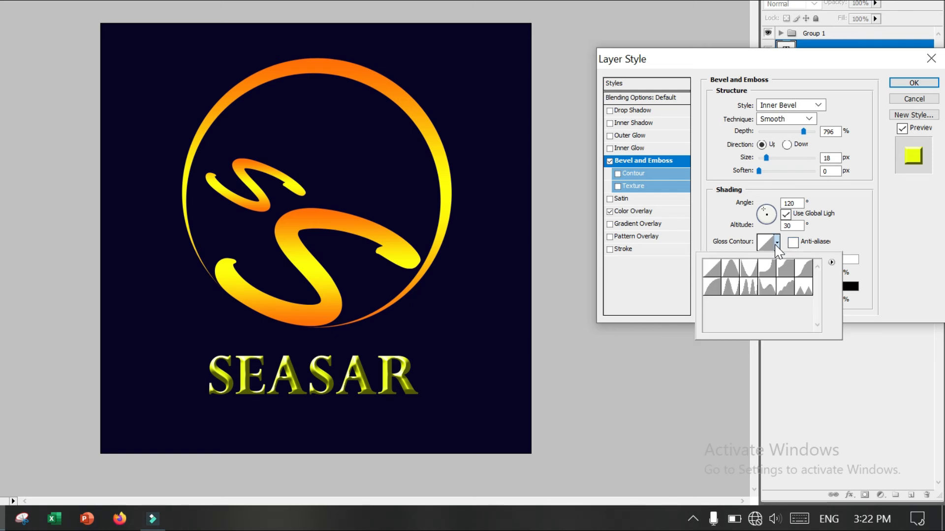
click(777, 244)
mouse_move(804, 132)
mouse_down()
mouse_move(782, 139)
mouse_move(812, 136)
mouse_move(772, 138)
mouse_move(805, 127)
mouse_up()
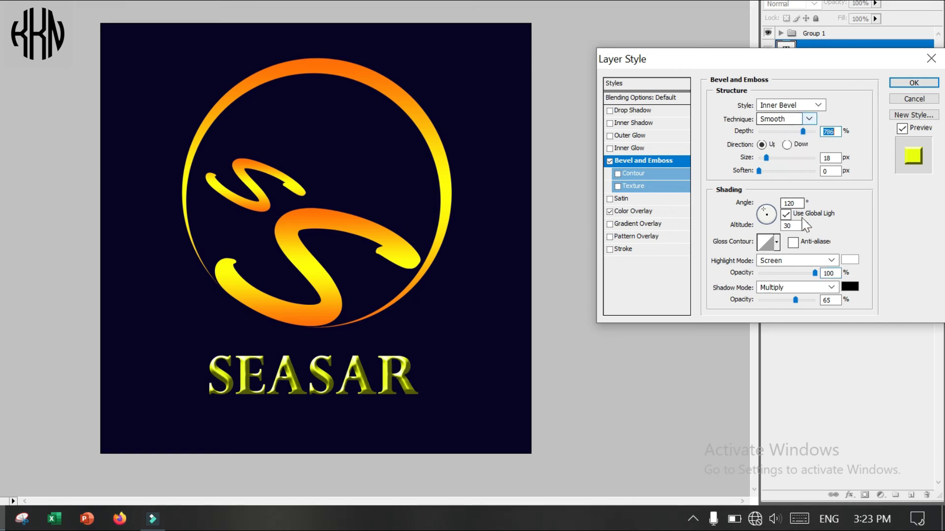
- Compare the gloss contour presets on the bevel, choose Ring - Double and apply the layer style
click(776, 242)
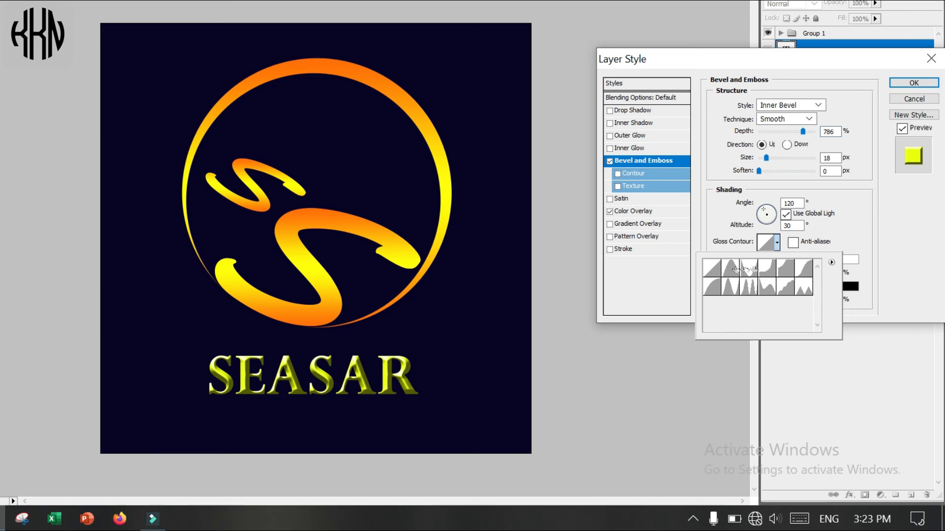
click(735, 270)
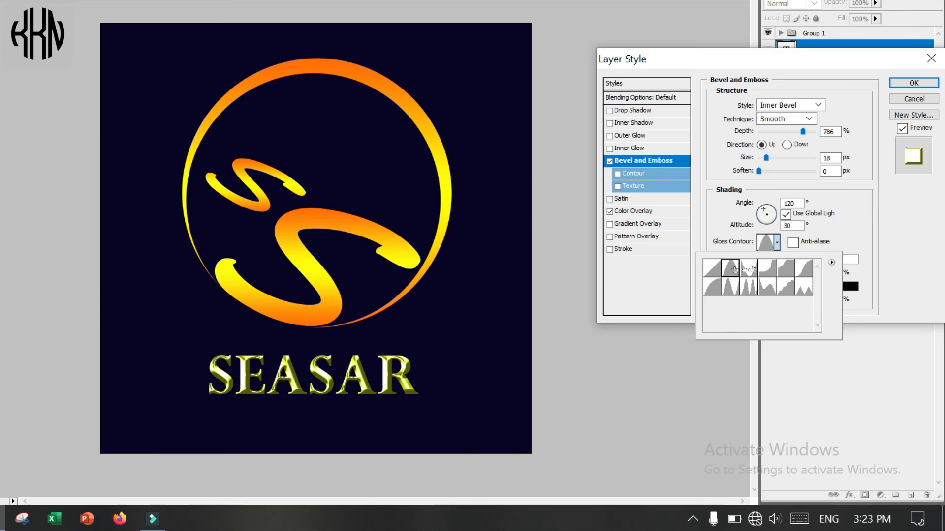
click(749, 269)
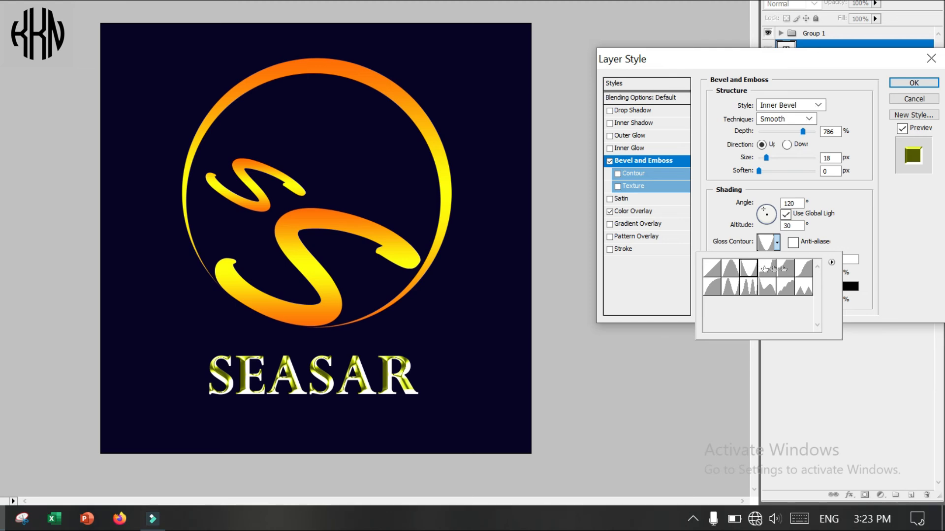
click(774, 268)
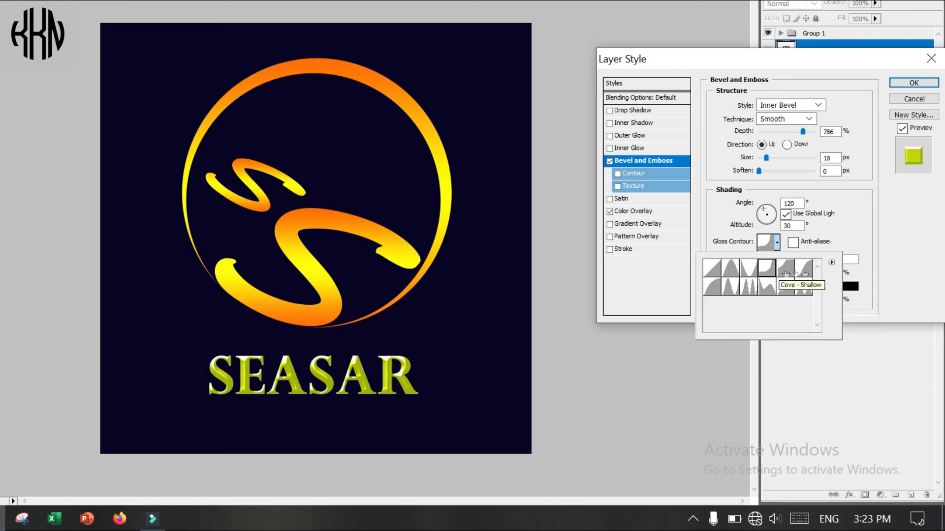
click(793, 271)
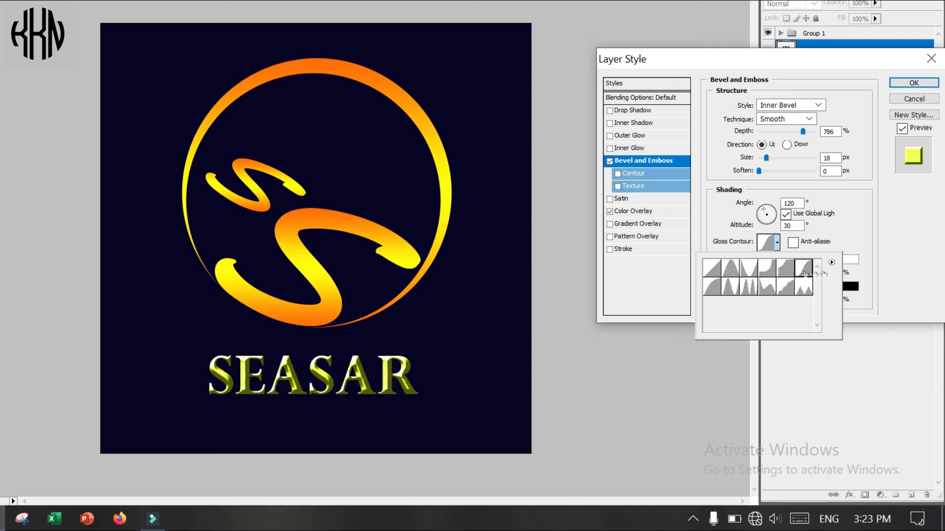
click(805, 289)
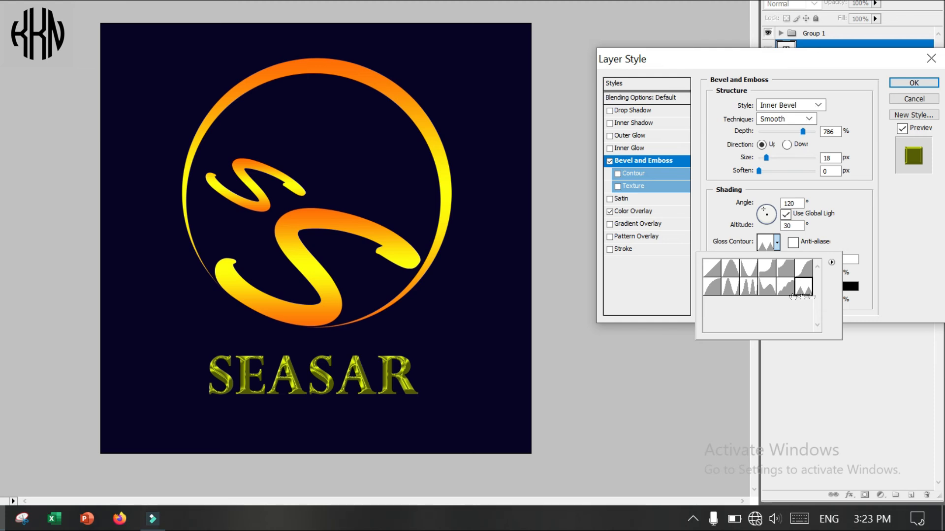
click(785, 288)
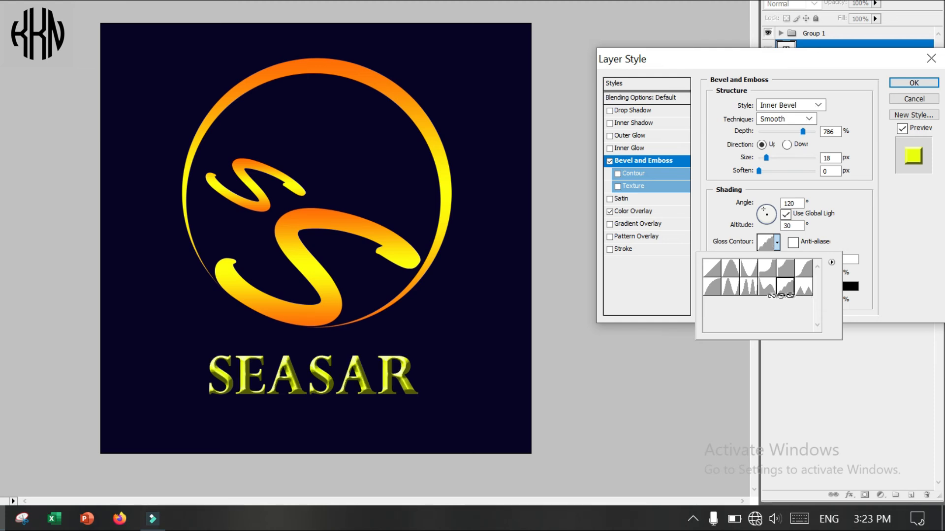
click(748, 287)
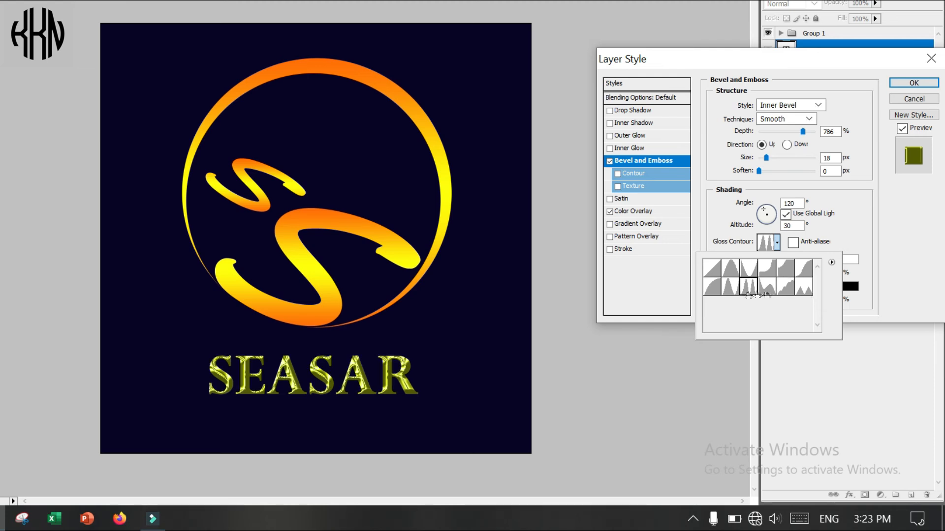
click(730, 287)
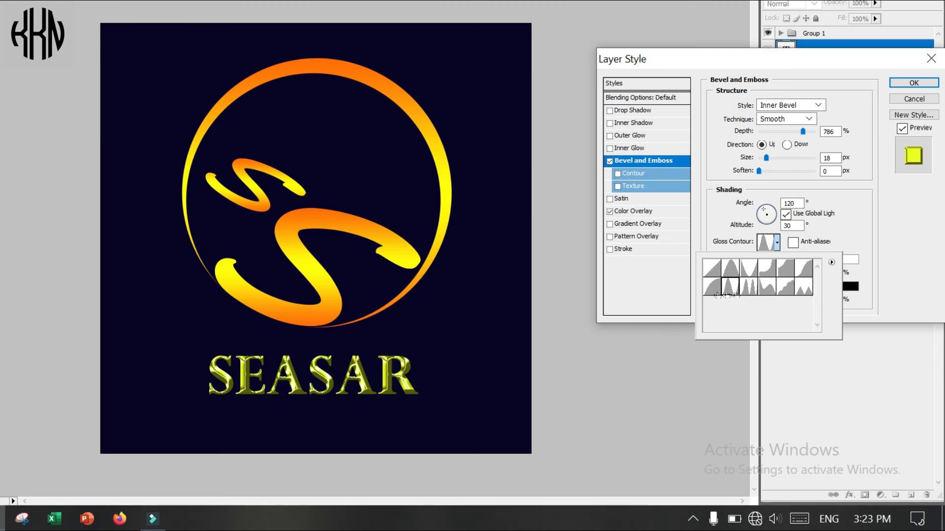
click(712, 286)
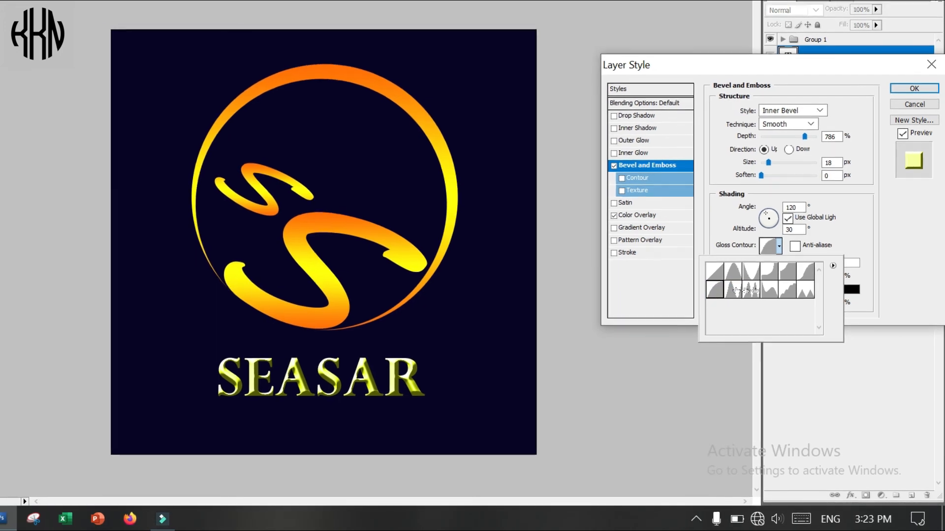
click(731, 287)
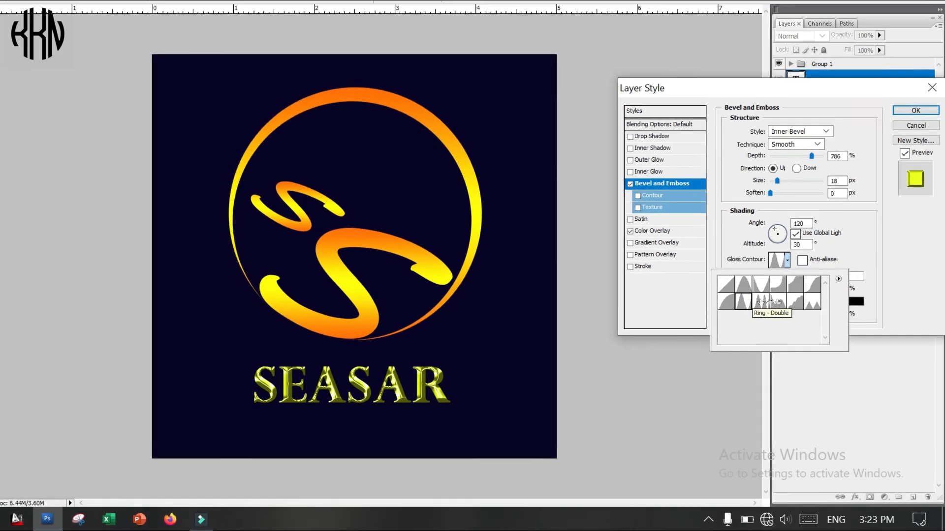
click(759, 299)
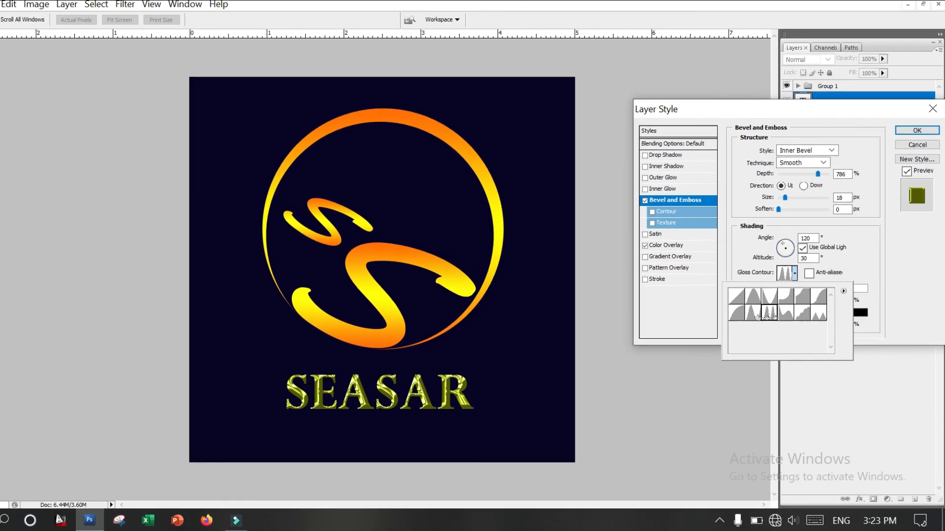
click(915, 128)
click(913, 143)
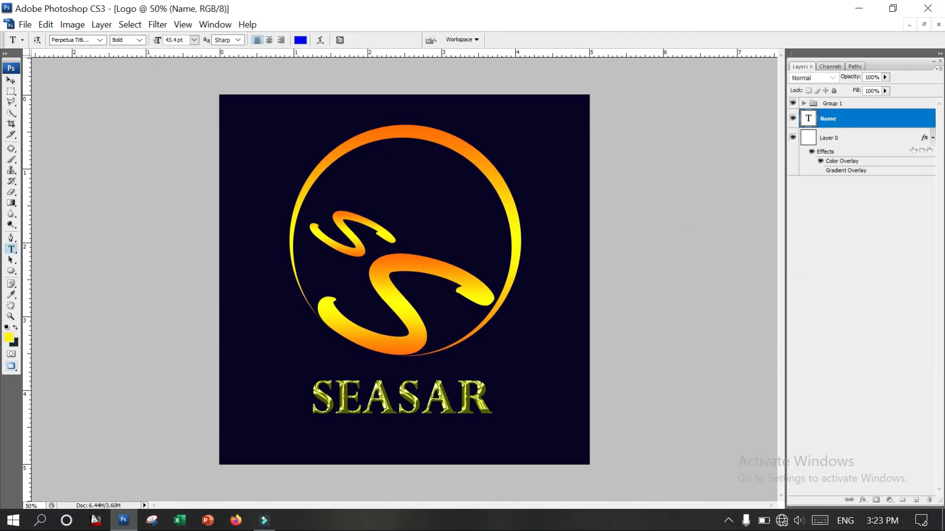
- Nudge the SEASAR text slightly upward below the ring and commit the text edit
drag(491, 399, 318, 408)
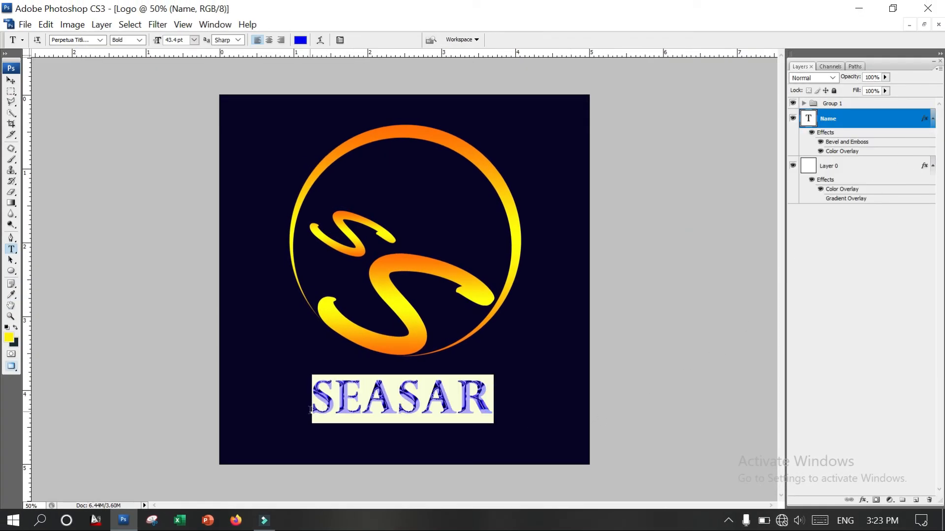
click(317, 401)
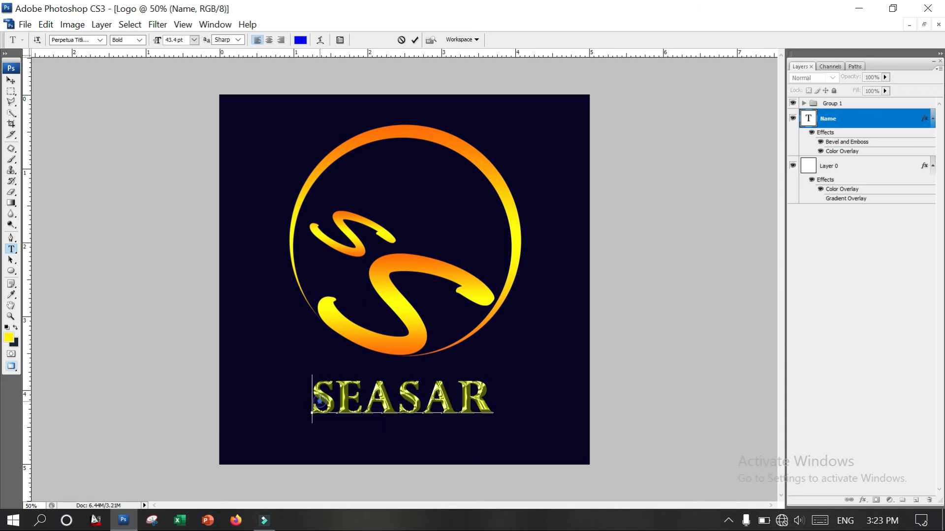
key(ctrl)
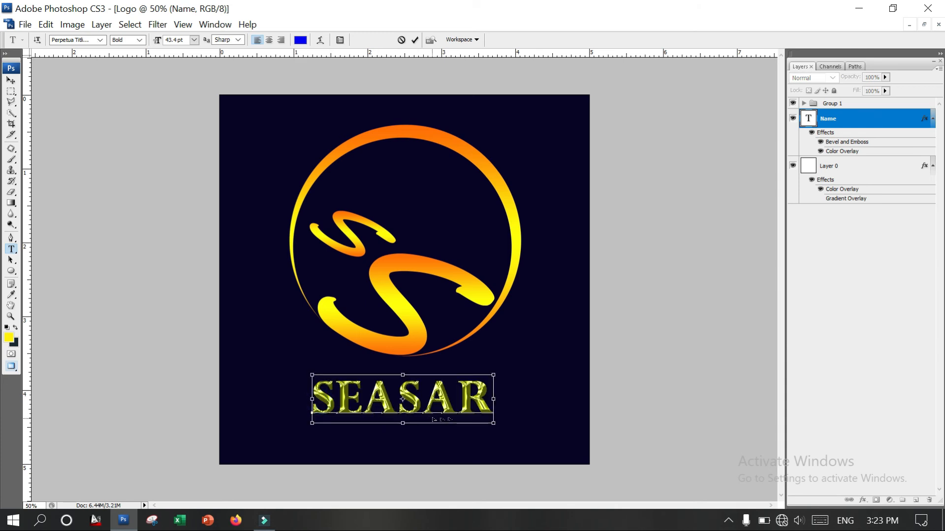
drag(445, 412, 446, 411)
click(29, 230)
mouse_move(98, 262)
mouse_down()
mouse_move(296, 389)
mouse_move(529, 396)
mouse_move(368, 404)
mouse_up()
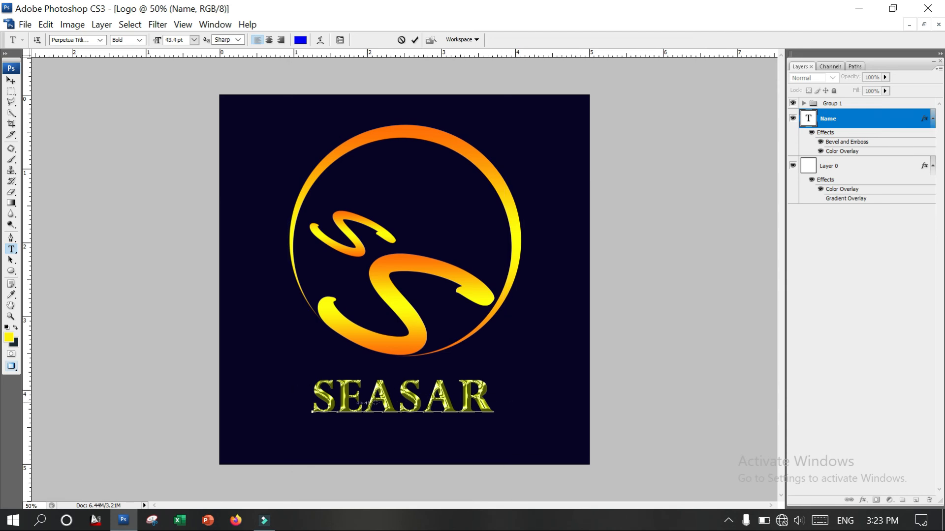
drag(309, 395, 13, 342)
click(881, 118)
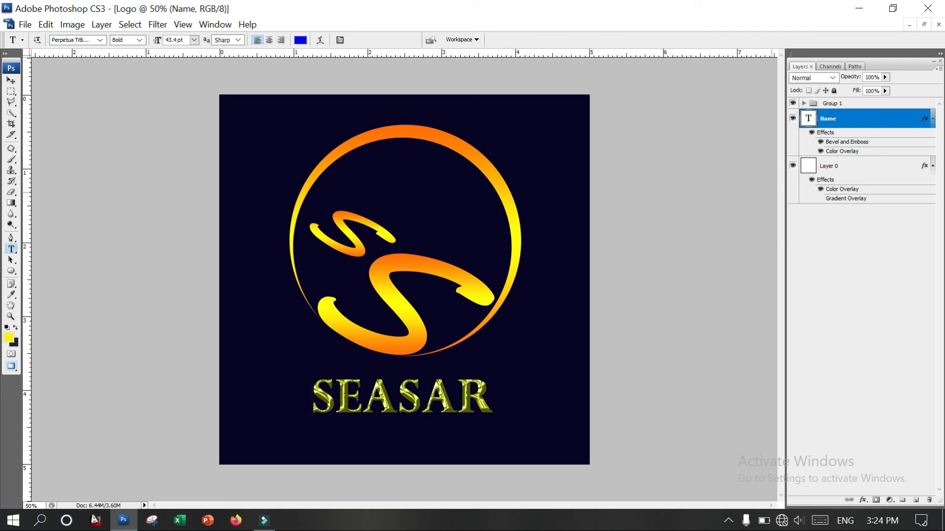
- Move the Name text layer into Group 1 with the rest of the logo
scroll(423, 369, up, 1)
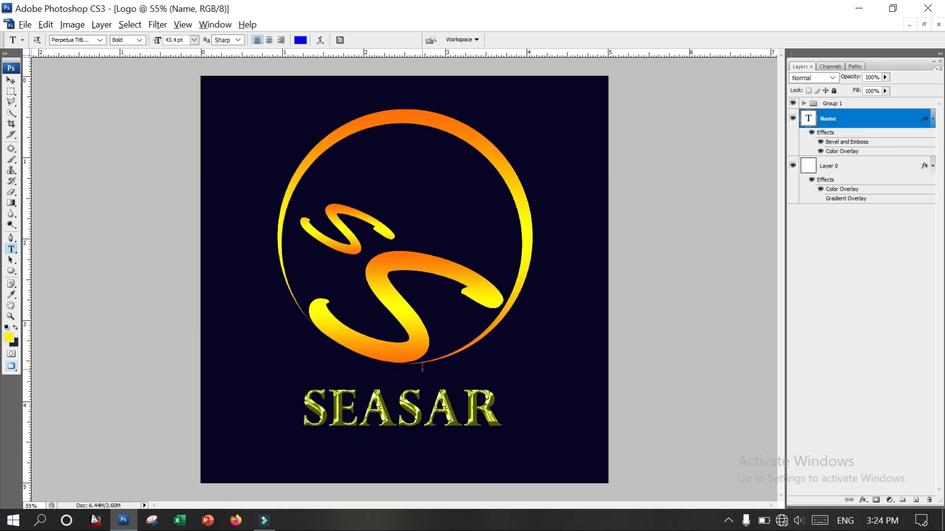
scroll(422, 368, up, 1)
scroll(422, 368, up, 1)
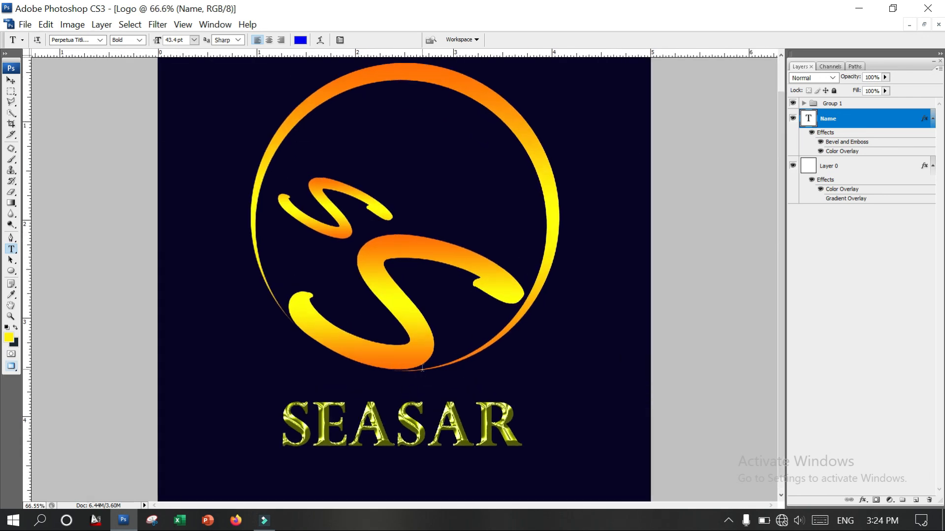
scroll(422, 368, up, 1)
scroll(422, 369, down, 1)
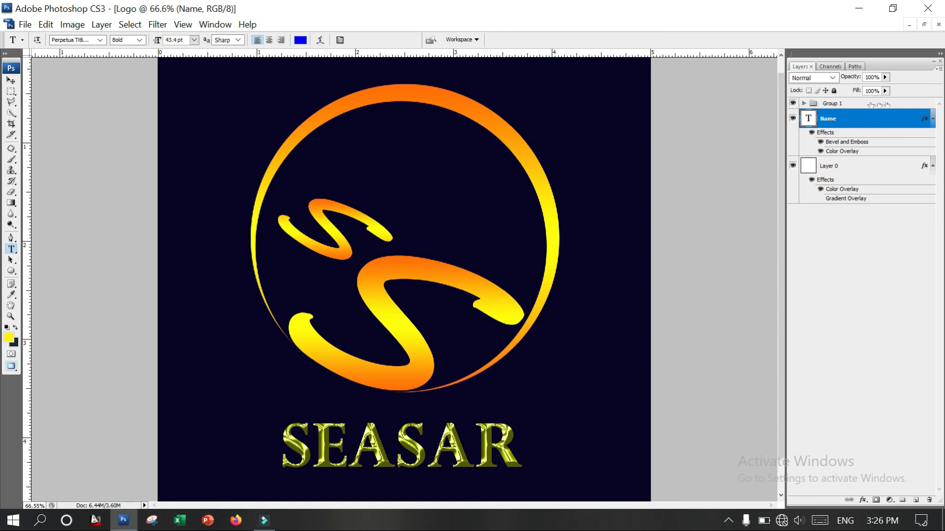
drag(879, 118, 879, 104)
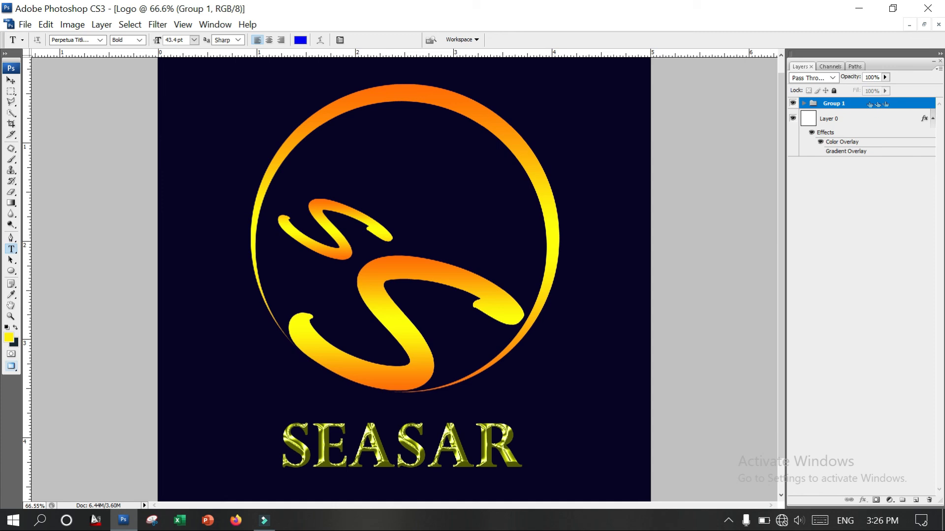
- Move the whole Group 1 logo slightly up and to the left on the canvas
click(11, 80)
drag(389, 301, 392, 283)
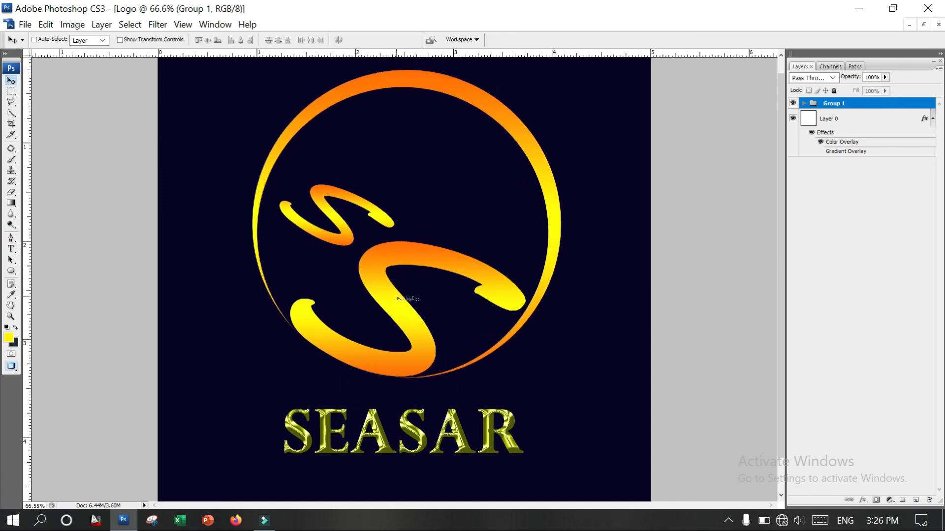
scroll(397, 298, down, 3)
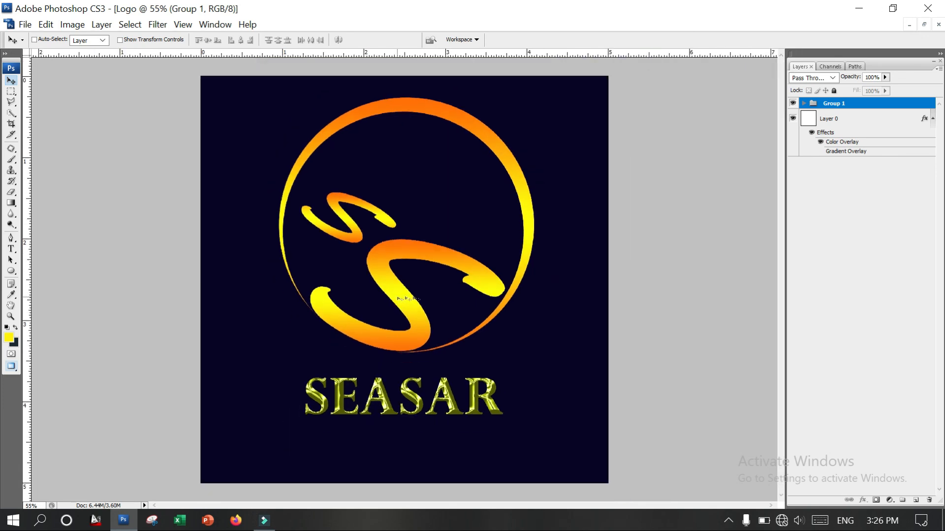
key(ctrl+z)
drag(403, 284, 401, 284)
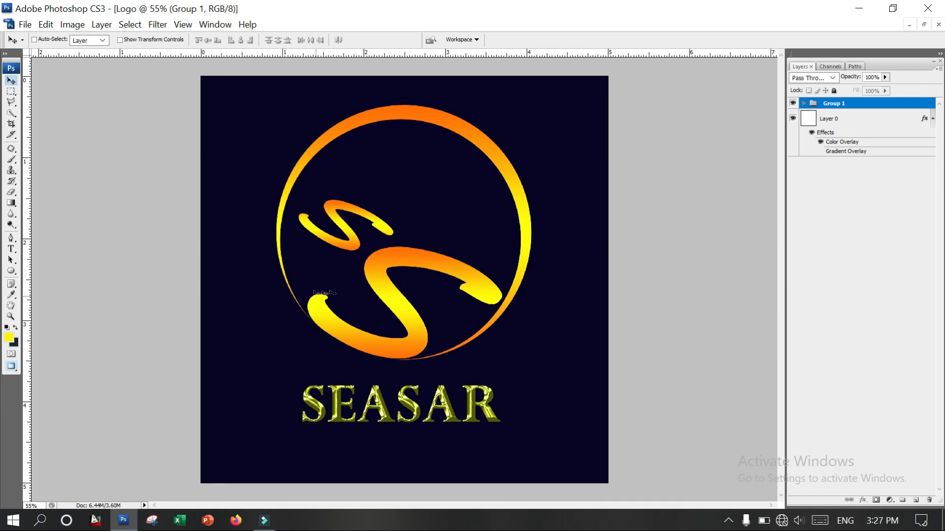
- Start saving the logo under a new format and set the save location to the Pictures folder on This PC
click(28, 20)
click(83, 212)
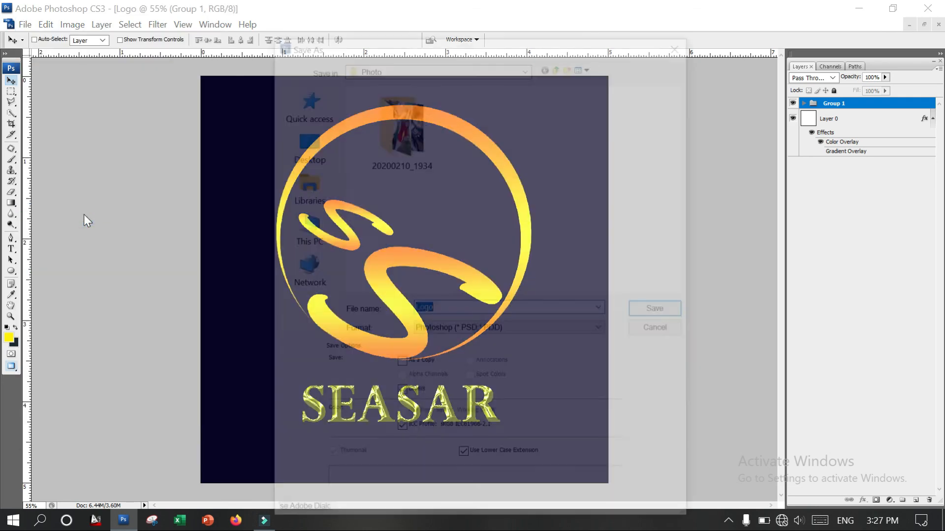
click(327, 219)
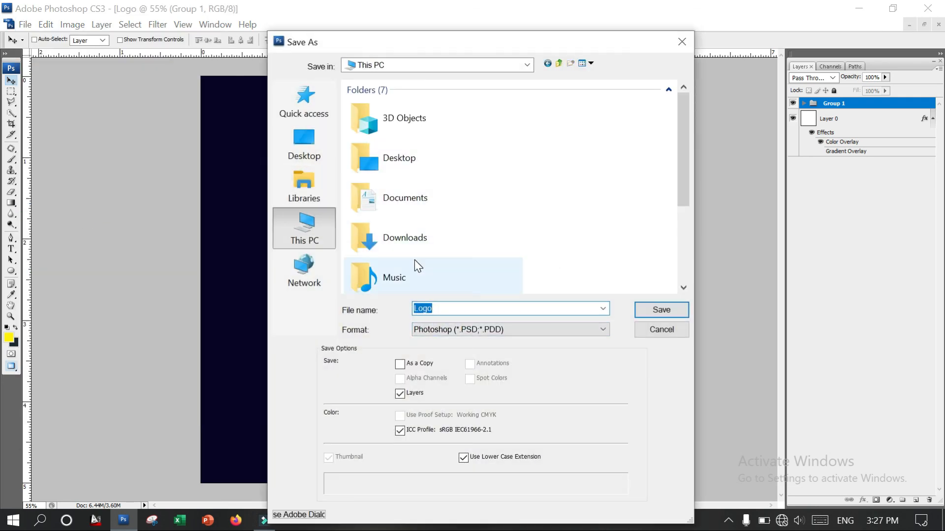
scroll(418, 265, down, 3)
click(426, 185)
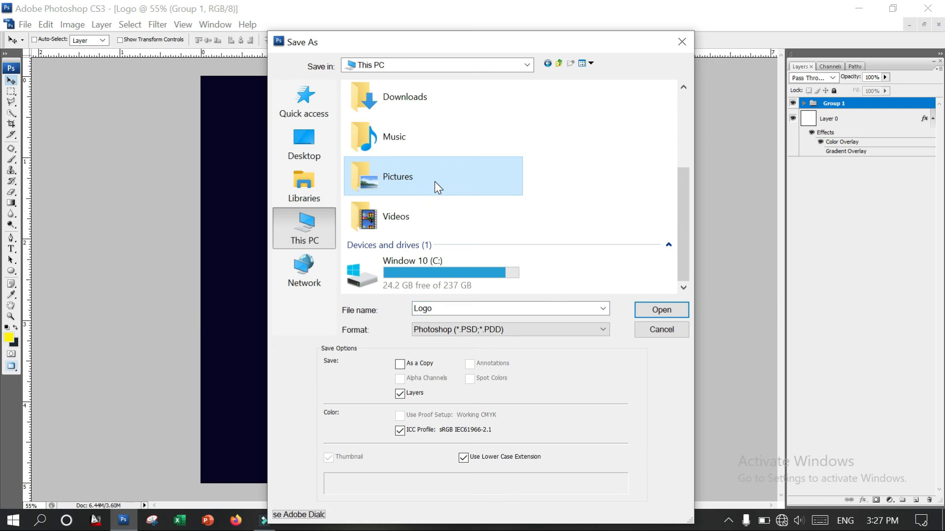
double_click(435, 181)
scroll(436, 186, down, 5)
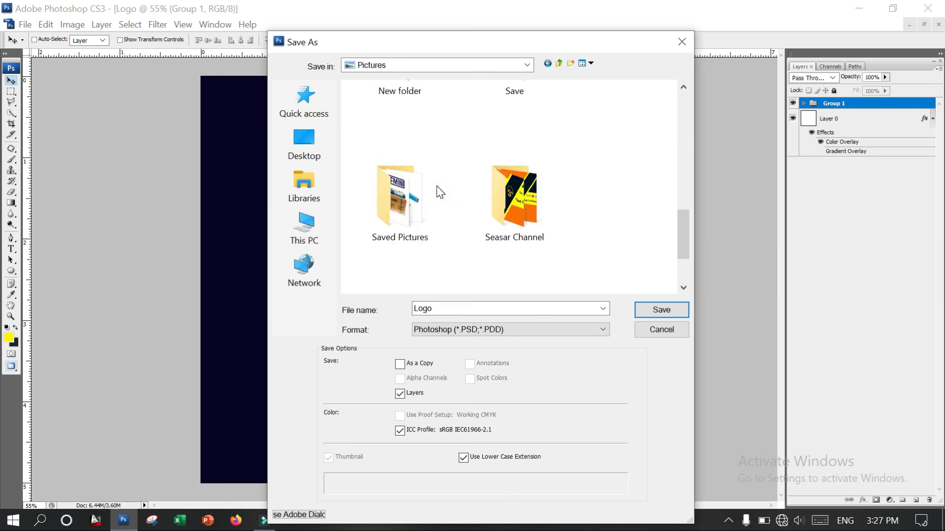
scroll(439, 192, down, 2)
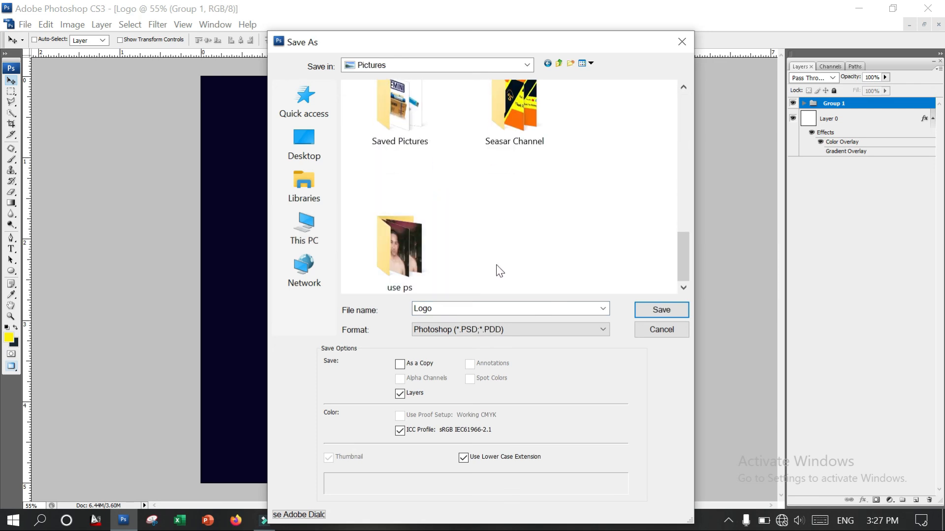
- Save a PNG copy of the logo as Logo.png in the Pictures folder, accepting the PNG options
click(518, 330)
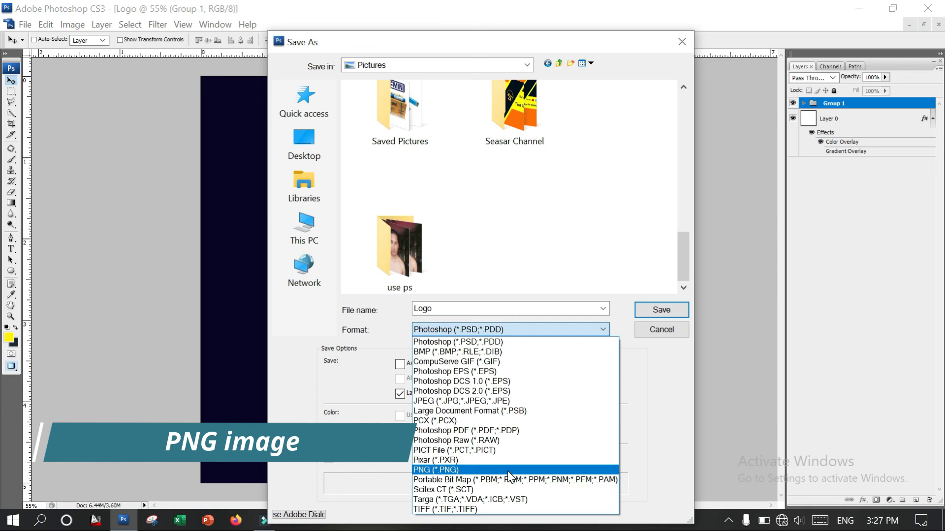
click(510, 470)
click(660, 310)
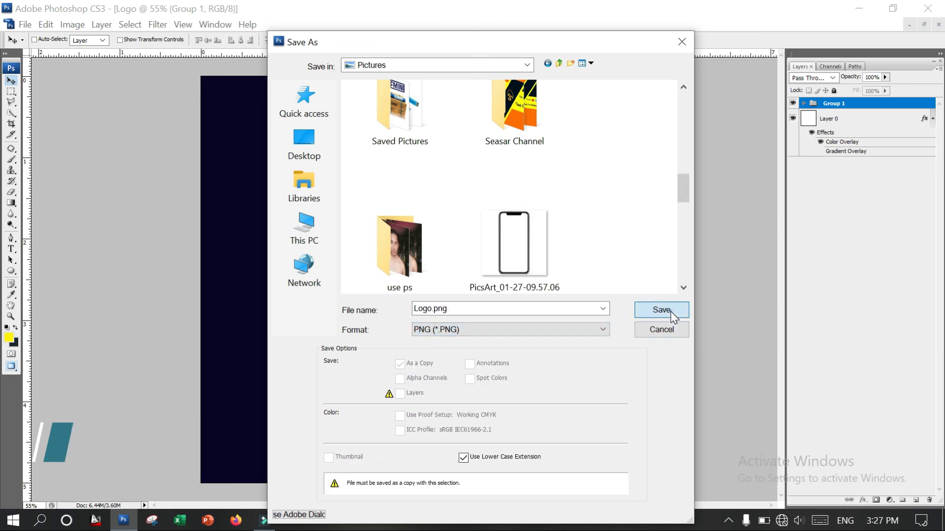
click(504, 255)
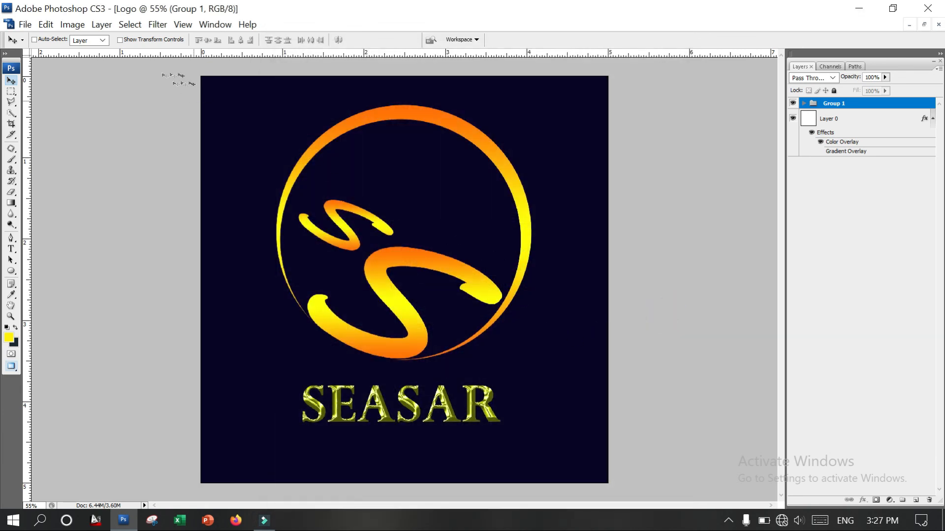
- Save a JPEG copy of the logo as Logo.jpg in the Pictures folder, accepting the JPEG options
click(31, 24)
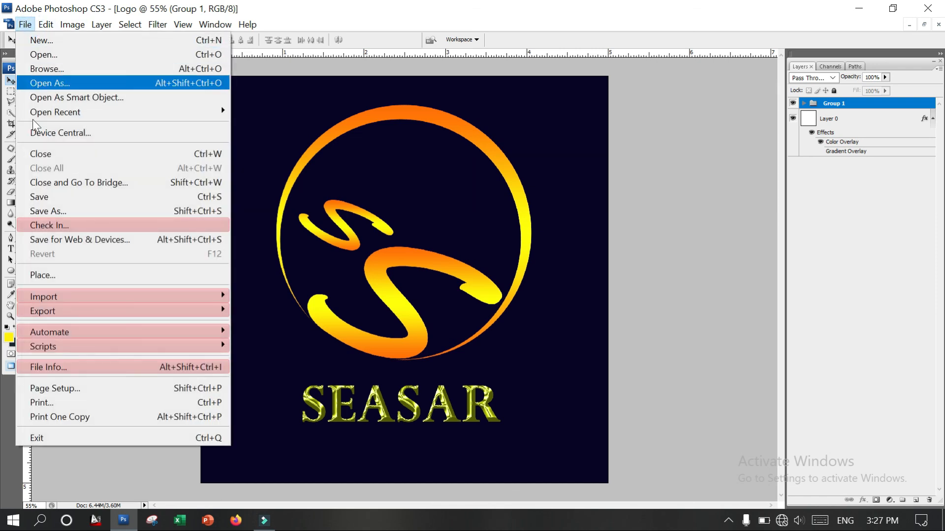
click(52, 210)
click(449, 333)
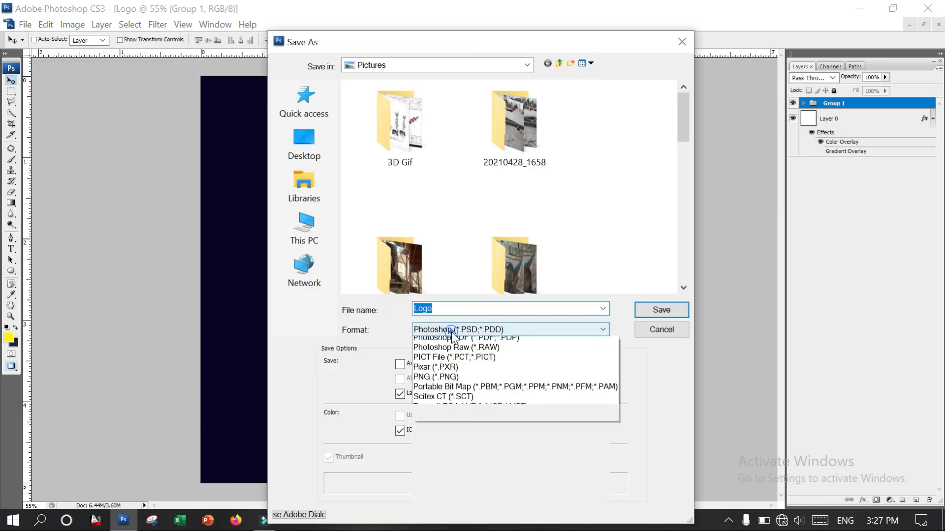
click(468, 403)
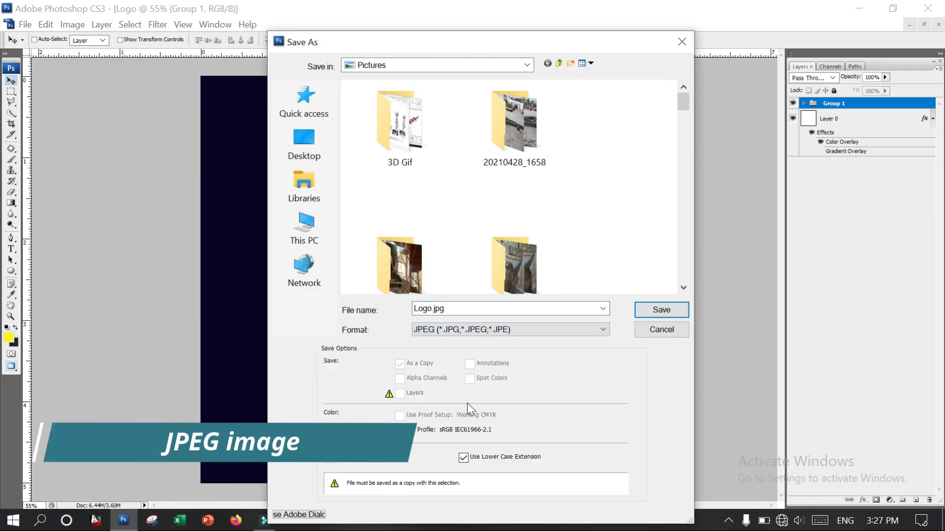
click(646, 315)
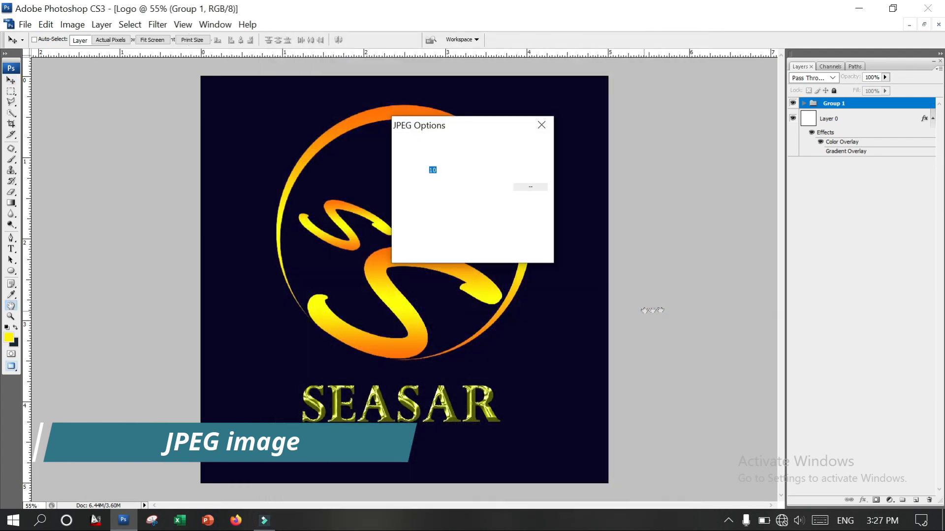
click(530, 144)
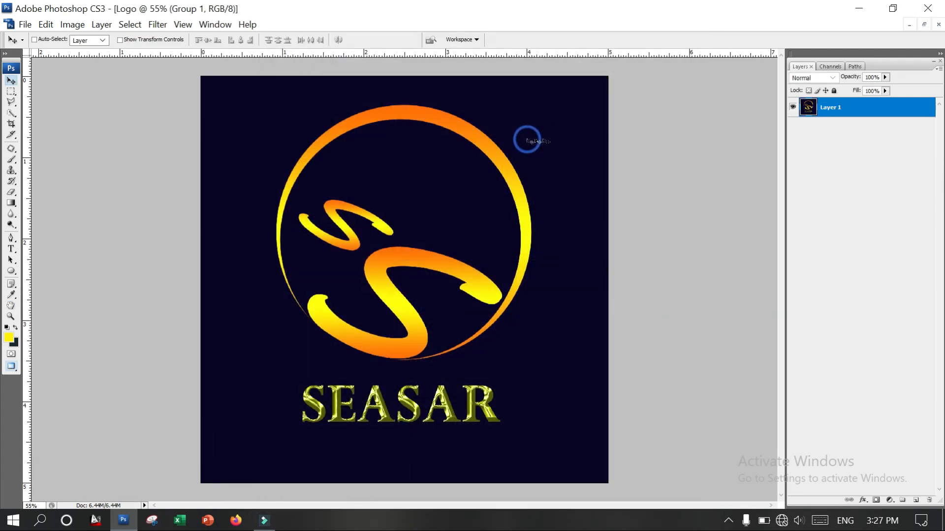